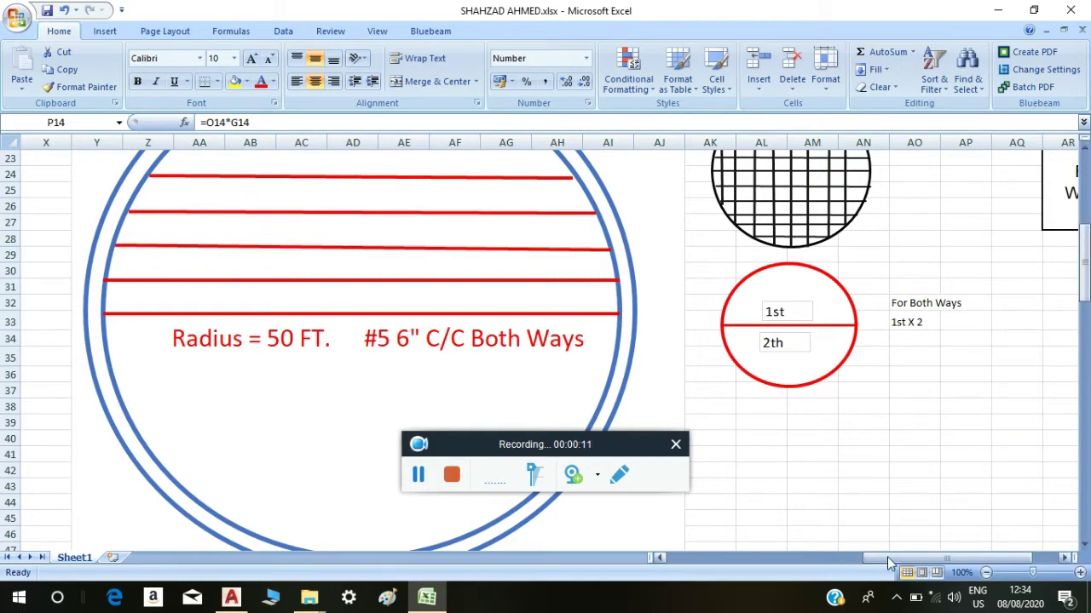
Step: Bring the AutoCAD drawing forward and zoom in on the right circle
{"action": "mouse_move", "coordinate": [887, 562]}
{"action": "left_mouse_down"}
{"action": "mouse_move", "coordinate": [701, 567]}
{"action": "mouse_move", "coordinate": [689, 578]}
{"action": "left_mouse_up"}
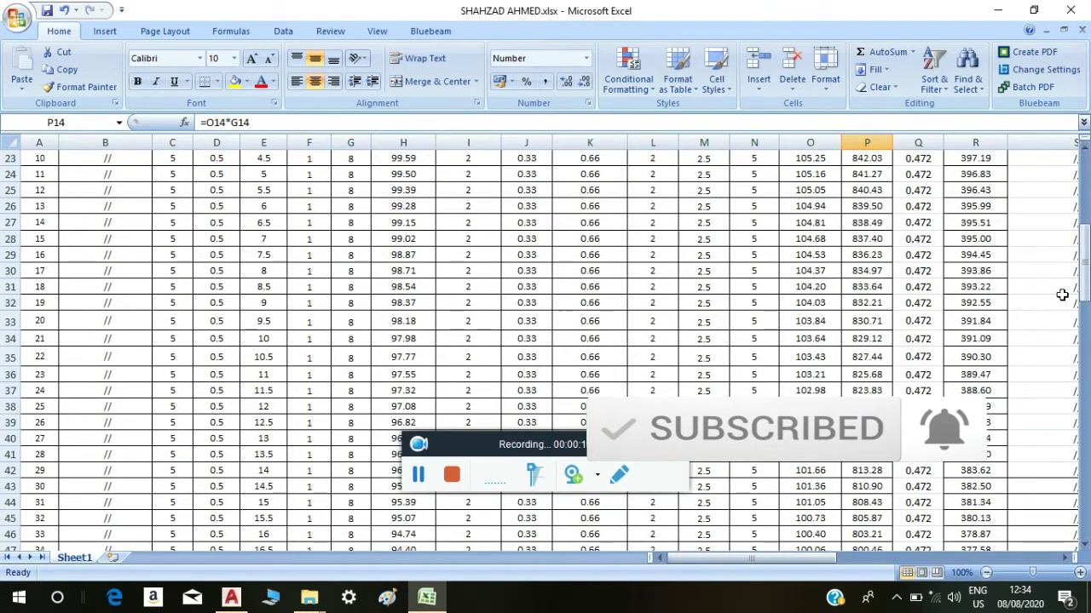
{"action": "left_click_drag", "start_coordinate": [1084, 264], "coordinate": [1082, 175]}
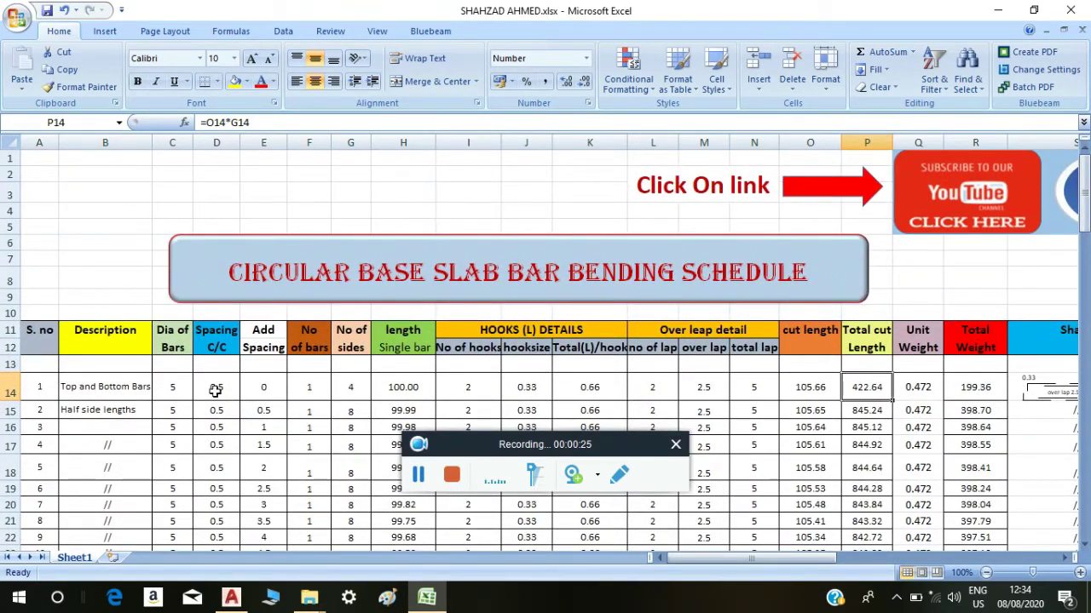
{"action": "left_click", "coordinate": [231, 598]}
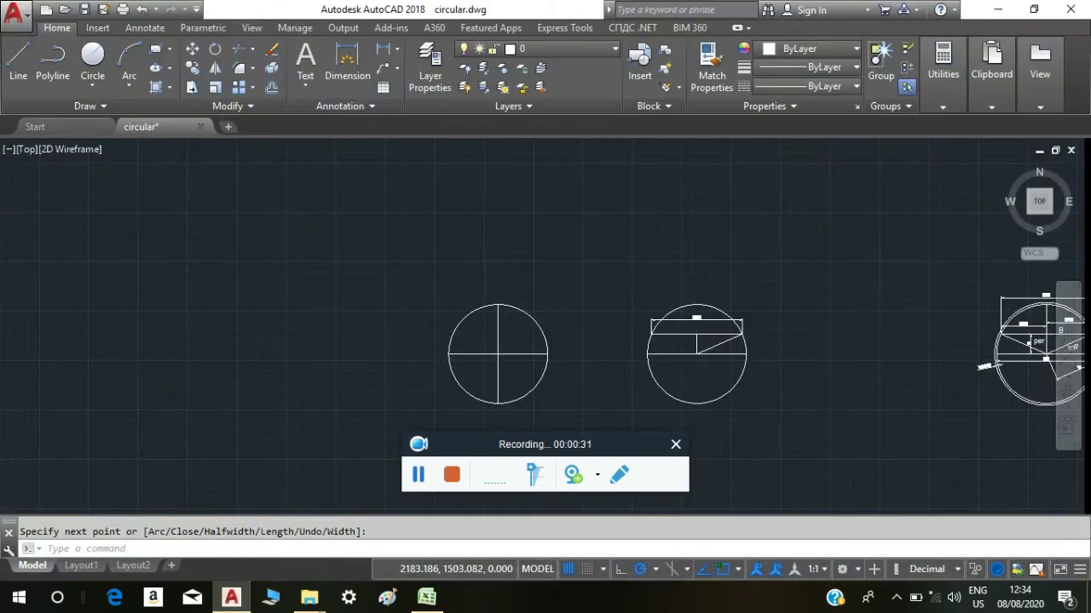
{"action": "scroll", "coordinate": [694, 349], "scroll_direction": "up", "scroll_amount": 4}
{"action": "left_click_drag", "start_coordinate": [694, 350], "coordinate": [407, 339]}
{"action": "scroll", "coordinate": [349, 290], "scroll_direction": "up", "scroll_amount": 4}
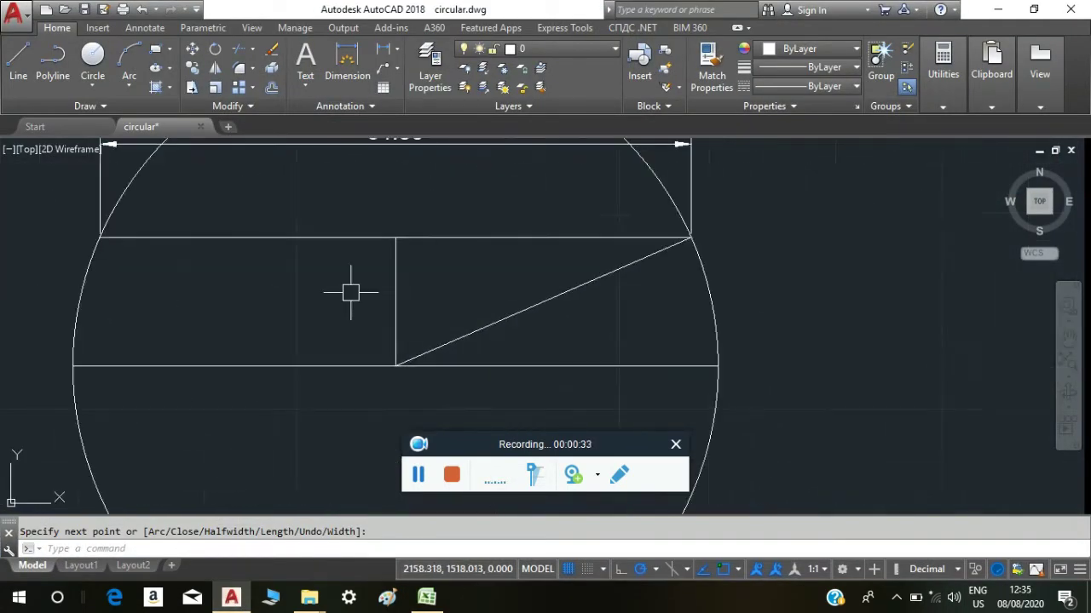
Step: Dimension the vertical line between the top chord and diameter line as 20
{"action": "left_click", "coordinate": [347, 60]}
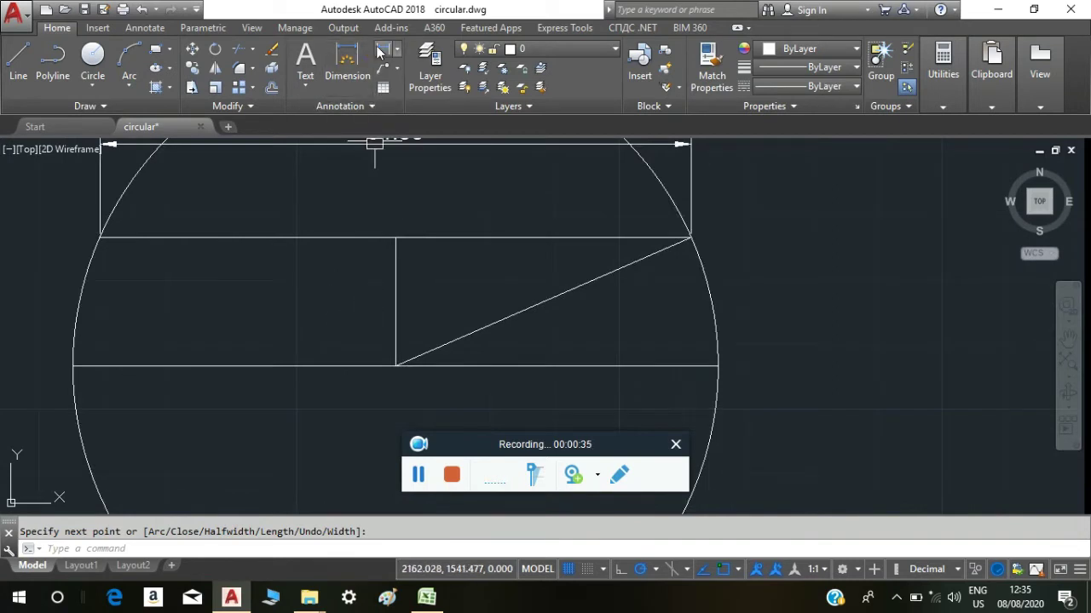
{"action": "left_click", "coordinate": [392, 364]}
{"action": "left_click", "coordinate": [396, 239]}
{"action": "left_click", "coordinate": [306, 254]}
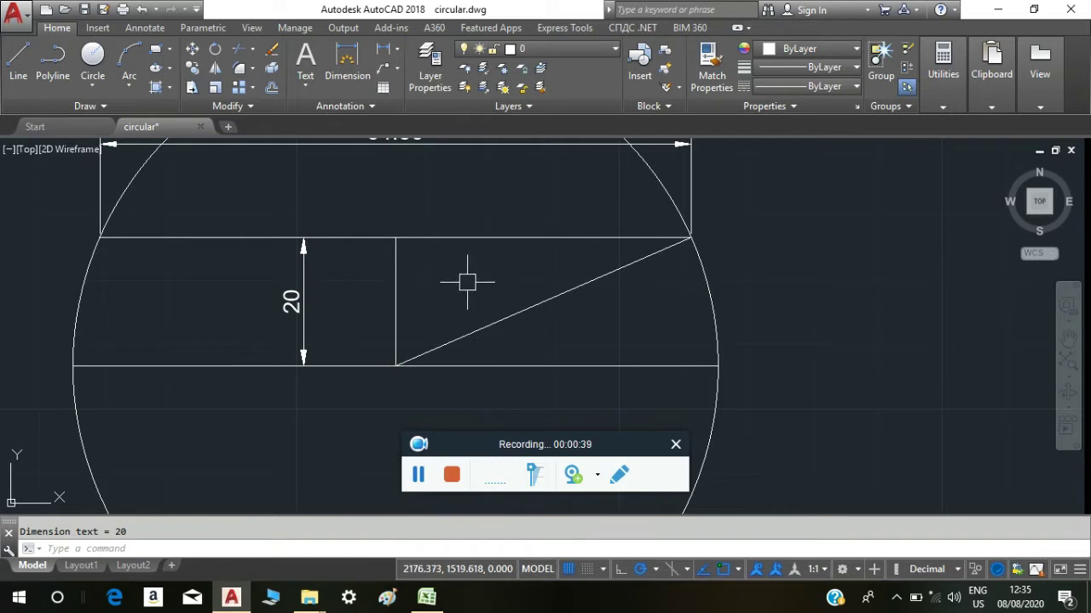
{"action": "left_click_drag", "start_coordinate": [462, 281], "coordinate": [486, 349]}
{"action": "scroll", "coordinate": [487, 348], "scroll_direction": "down", "scroll_amount": 2}
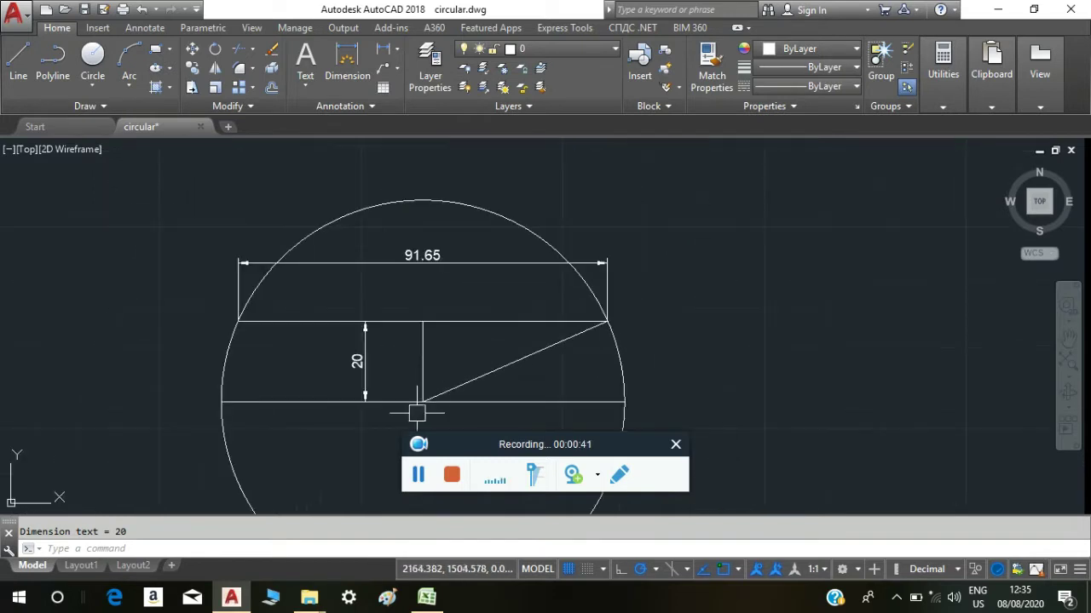
Step: Review the dimensioned circle, then return to the Excel schedule
{"action": "scroll", "coordinate": [403, 370], "scroll_direction": "up", "scroll_amount": 2}
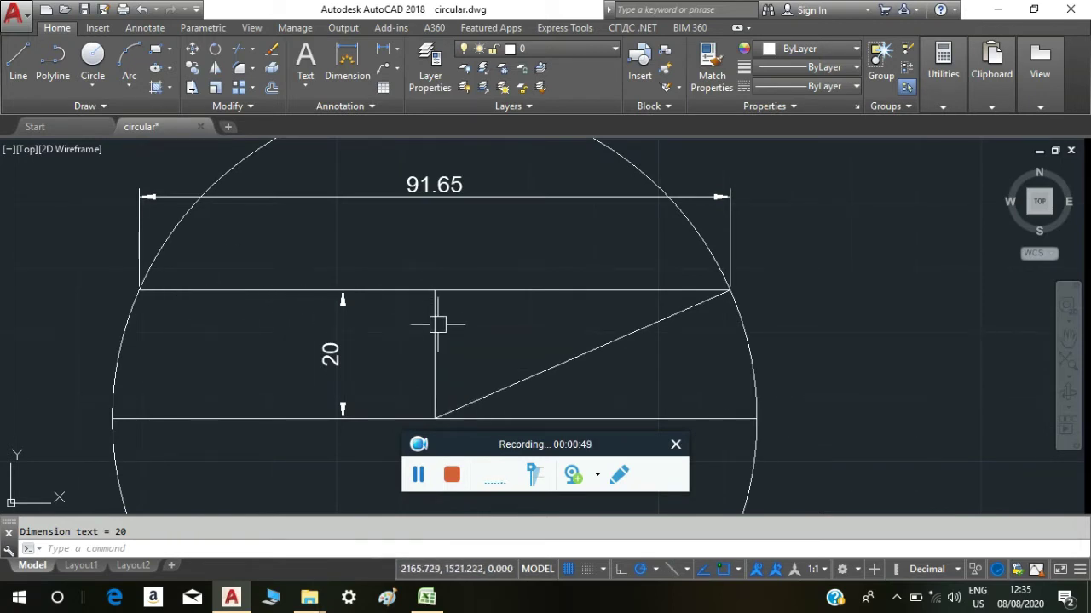
{"action": "scroll", "coordinate": [497, 323], "scroll_direction": "down", "scroll_amount": 2}
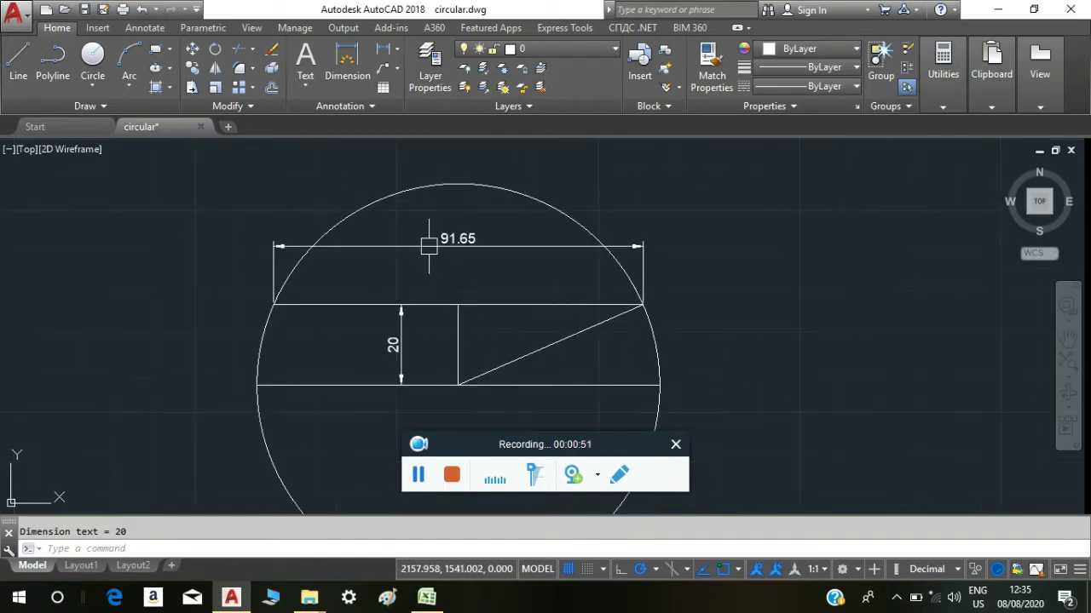
{"action": "scroll", "coordinate": [436, 251], "scroll_direction": "up", "scroll_amount": 2}
{"action": "scroll", "coordinate": [436, 250], "scroll_direction": "up", "scroll_amount": 2}
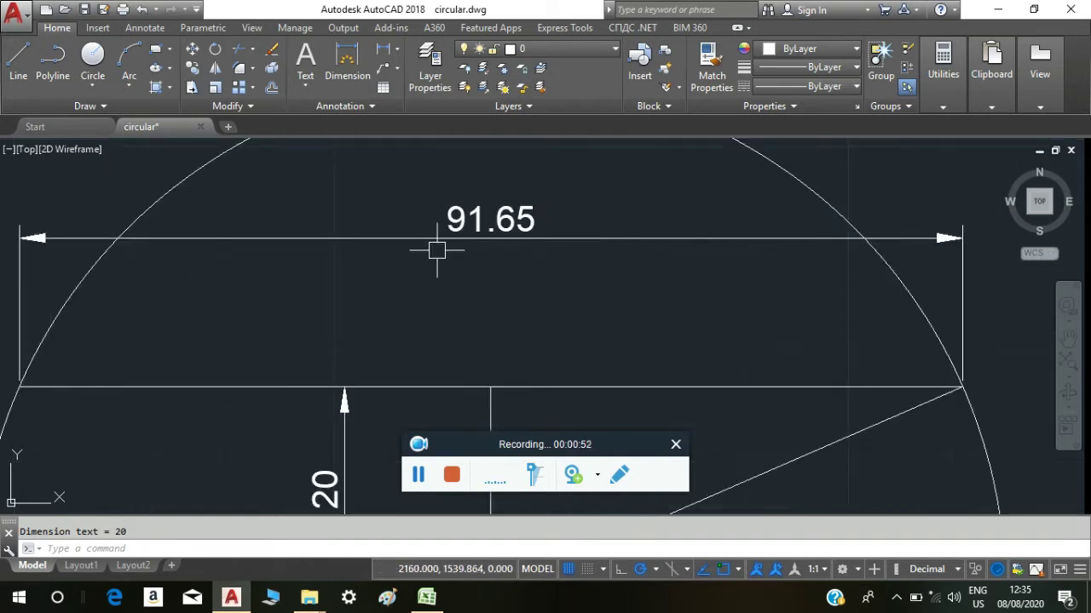
{"action": "left_click", "coordinate": [426, 598]}
Step: Scroll to row 54 and box its spacing 20 and length 91.65 in red
{"action": "scroll", "coordinate": [362, 386], "scroll_direction": "down", "scroll_amount": 2}
{"action": "scroll", "coordinate": [362, 386], "scroll_direction": "down", "scroll_amount": 2}
{"action": "scroll", "coordinate": [362, 386], "scroll_direction": "down", "scroll_amount": 4}
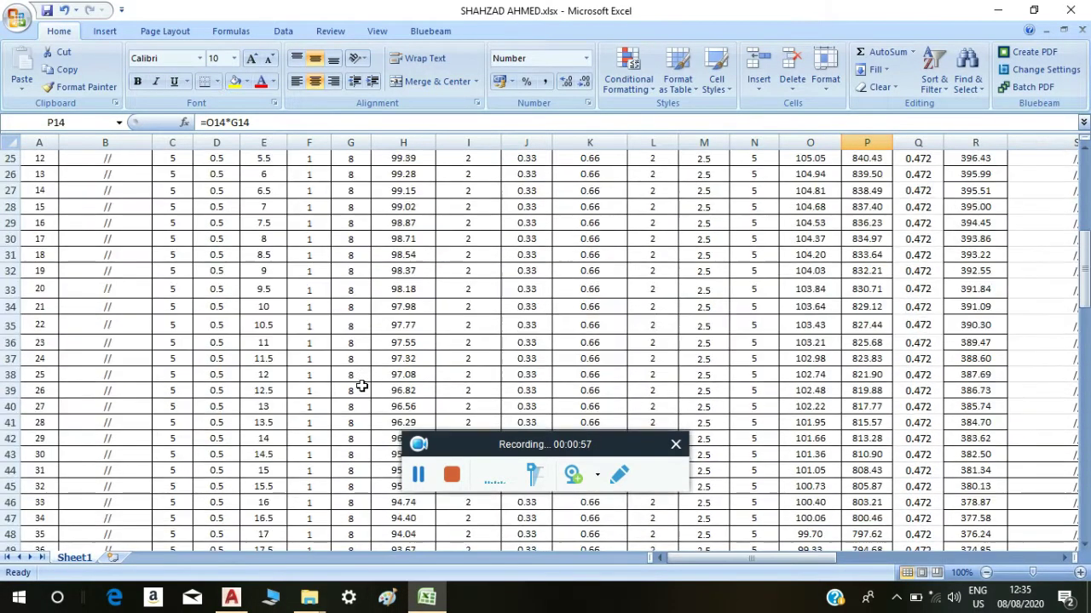
{"action": "scroll", "coordinate": [362, 386], "scroll_direction": "down", "scroll_amount": 3}
{"action": "scroll", "coordinate": [362, 386], "scroll_direction": "down", "scroll_amount": 3}
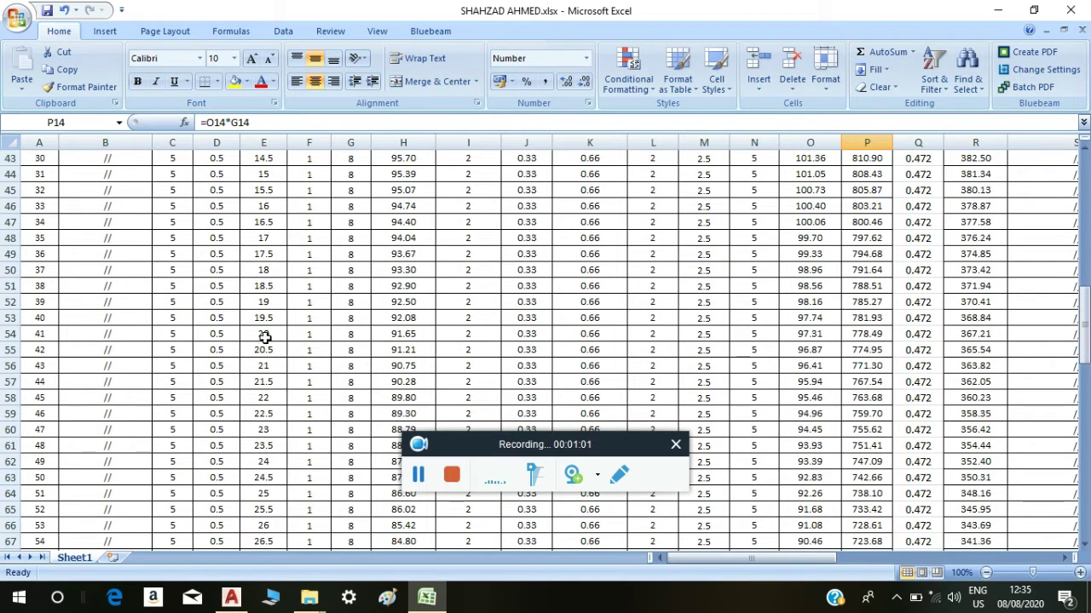
{"action": "left_click", "coordinate": [620, 474]}
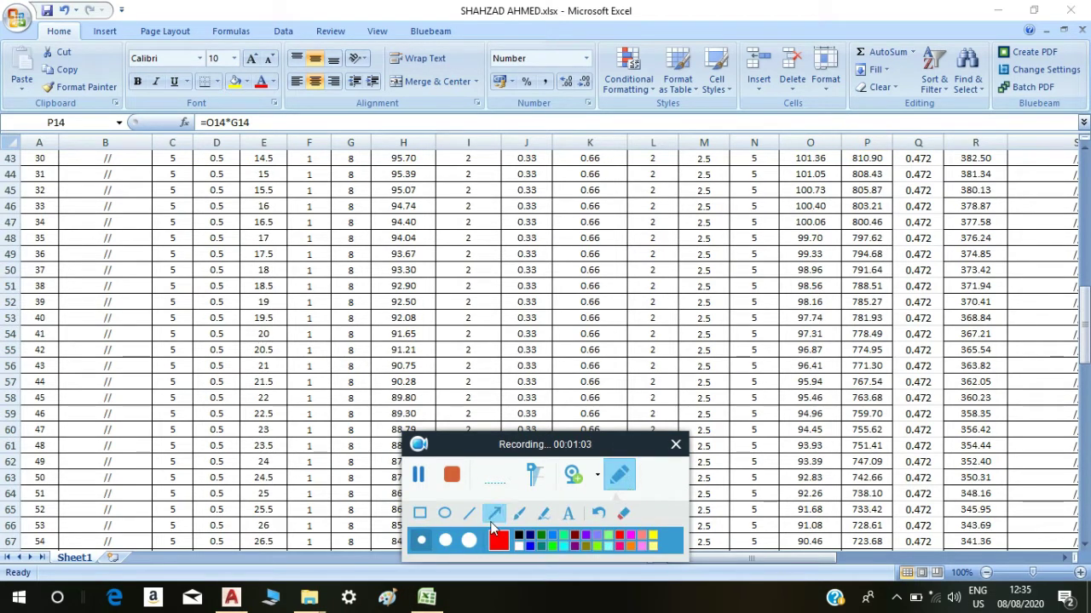
{"action": "left_click", "coordinate": [420, 515]}
{"action": "left_click_drag", "start_coordinate": [248, 326], "coordinate": [409, 345]}
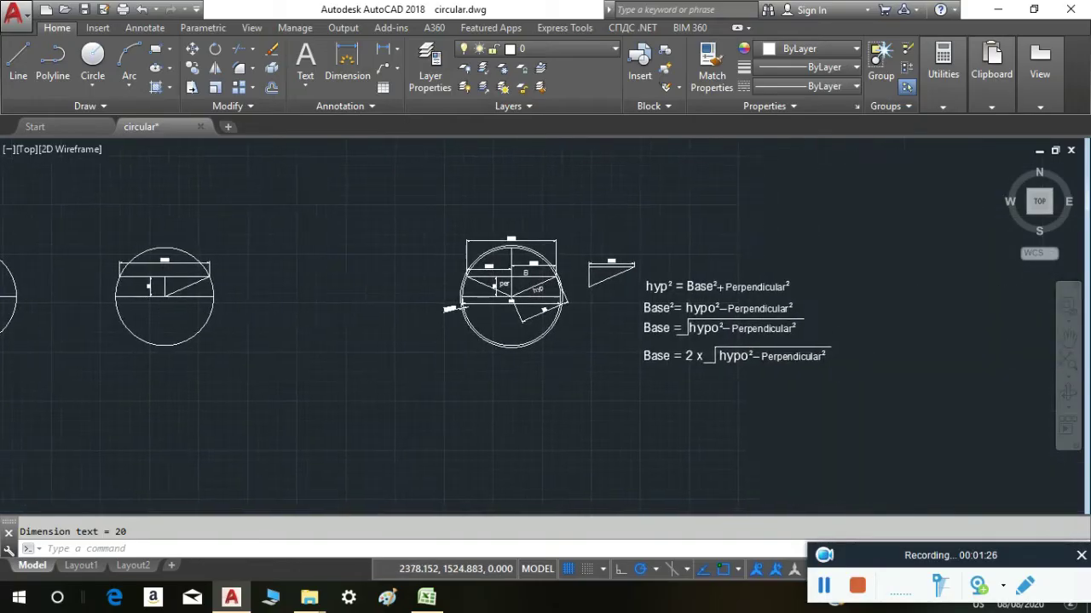
{"action": "scroll", "coordinate": [631, 283], "scroll_direction": "up", "scroll_amount": 3}
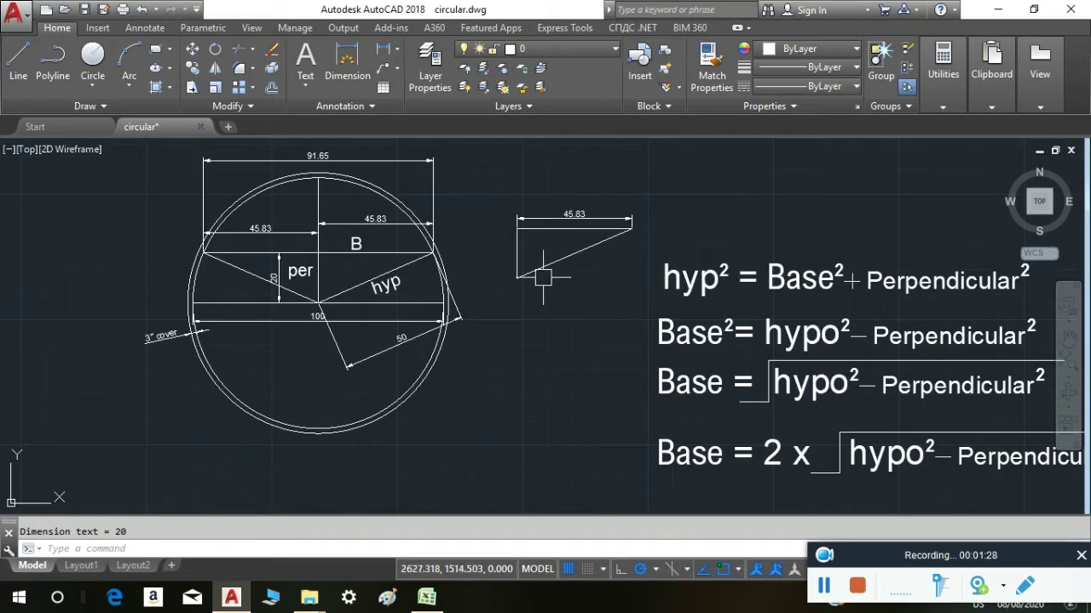
{"action": "scroll", "coordinate": [360, 256], "scroll_direction": "up", "scroll_amount": 1}
{"action": "scroll", "coordinate": [341, 290], "scroll_direction": "up", "scroll_amount": 1}
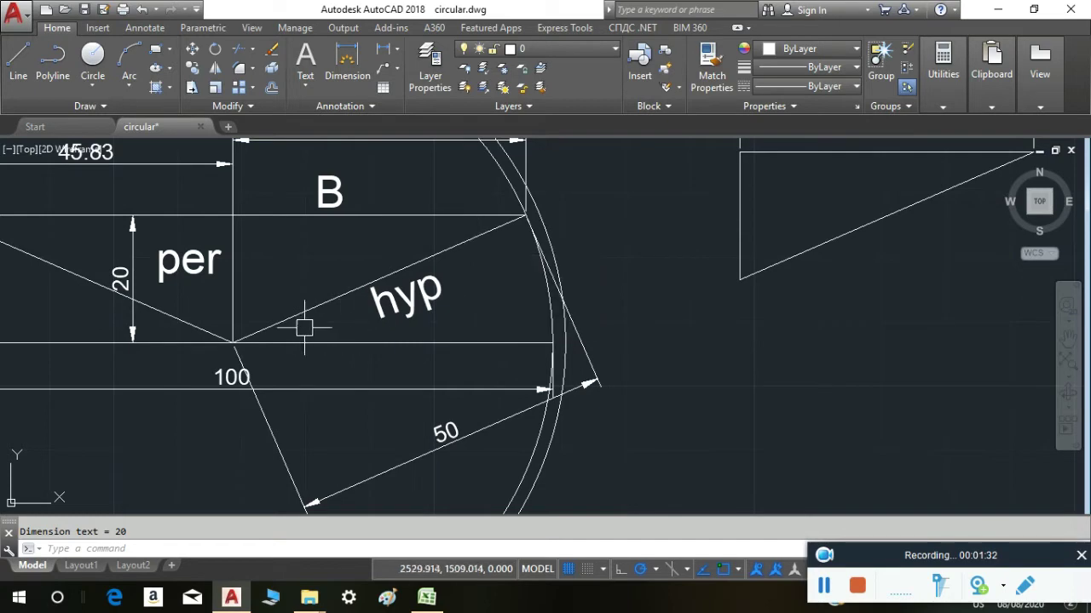
{"action": "scroll", "coordinate": [309, 303], "scroll_direction": "down", "scroll_amount": 4}
{"action": "scroll", "coordinate": [284, 270], "scroll_direction": "up", "scroll_amount": 2}
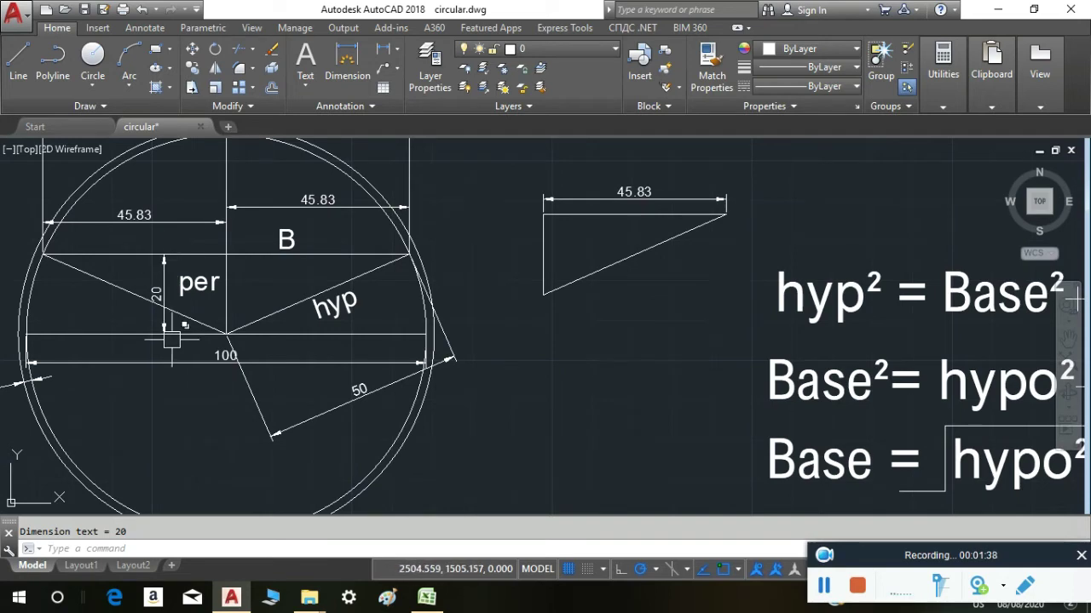
{"action": "left_click_drag", "start_coordinate": [621, 309], "coordinate": [555, 302]}
{"action": "left_click_drag", "start_coordinate": [794, 315], "coordinate": [535, 299]}
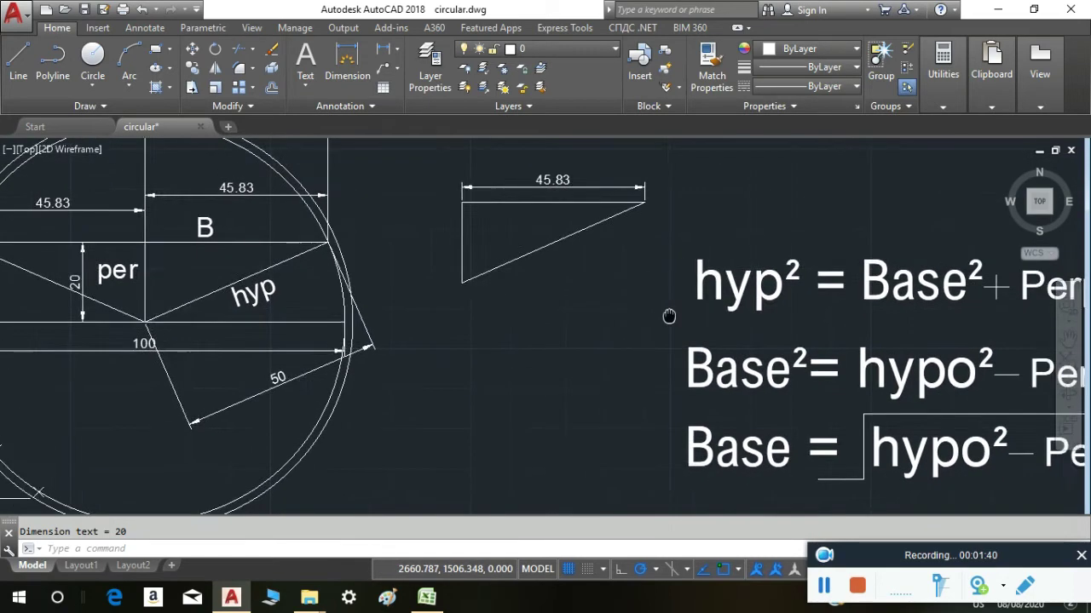
{"action": "left_click_drag", "start_coordinate": [748, 287], "coordinate": [593, 286]}
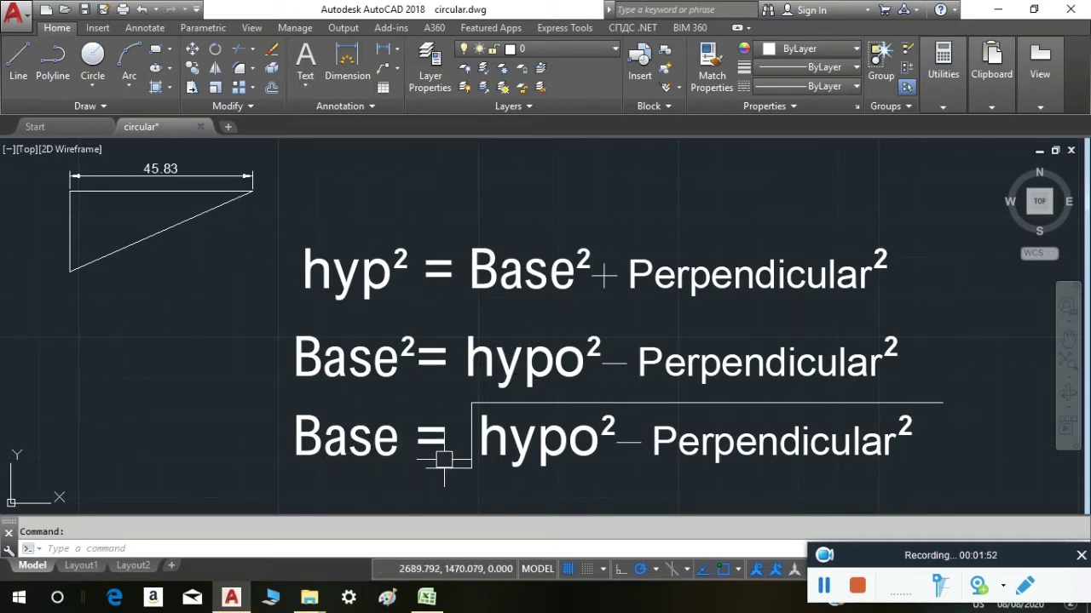
{"action": "left_click_drag", "start_coordinate": [243, 499], "coordinate": [420, 434]}
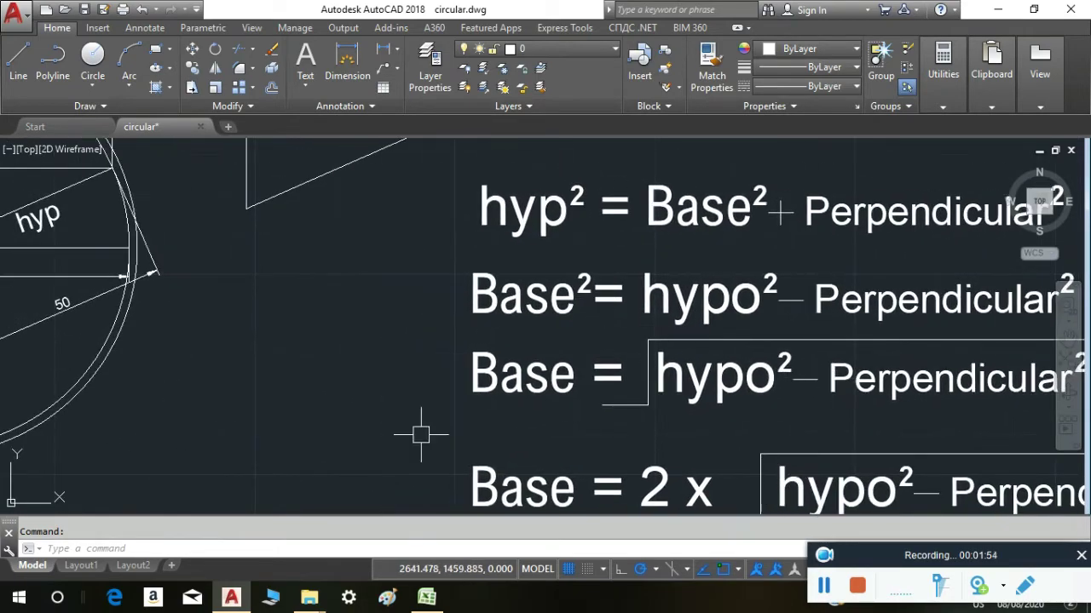
{"action": "left_click_drag", "start_coordinate": [724, 435], "coordinate": [701, 339]}
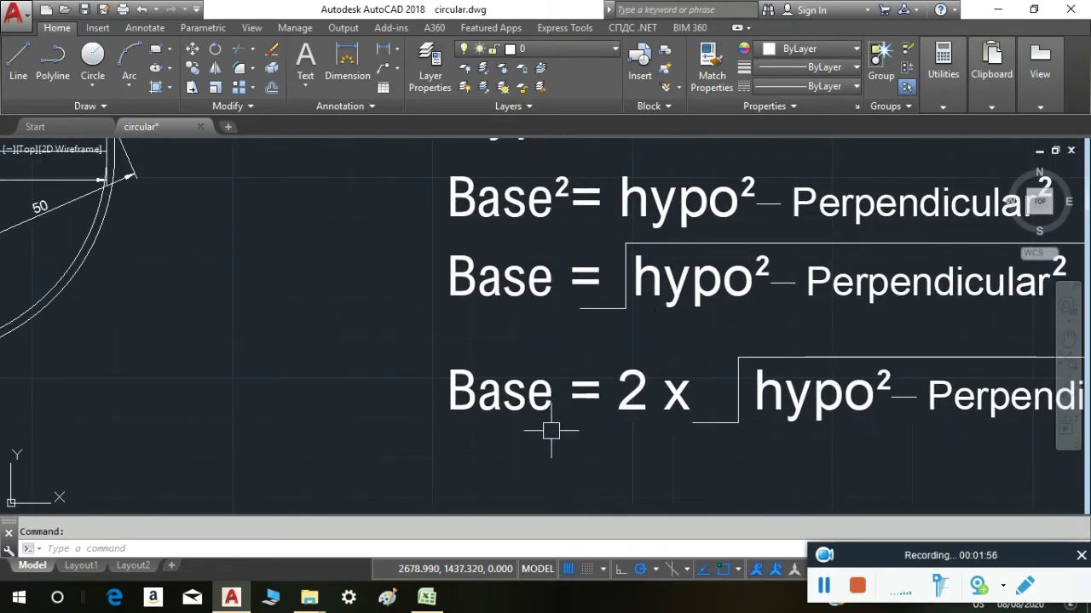
{"action": "scroll", "coordinate": [613, 437], "scroll_direction": "down", "scroll_amount": 6}
{"action": "scroll", "coordinate": [478, 404], "scroll_direction": "up", "scroll_amount": 4}
{"action": "scroll", "coordinate": [461, 355], "scroll_direction": "up", "scroll_amount": 3}
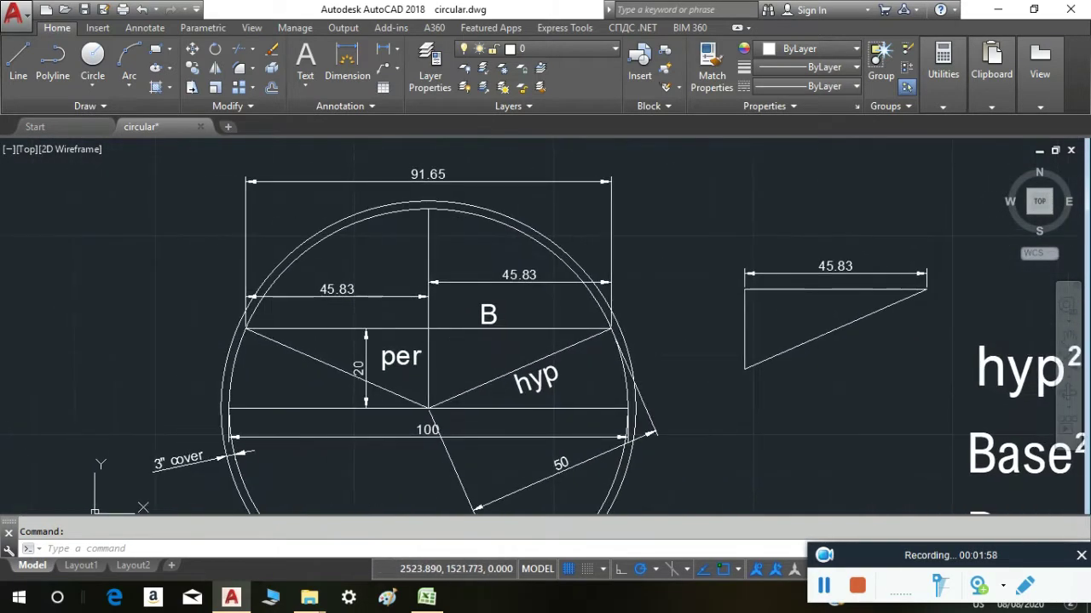
{"action": "scroll", "coordinate": [337, 330], "scroll_direction": "up", "scroll_amount": 2}
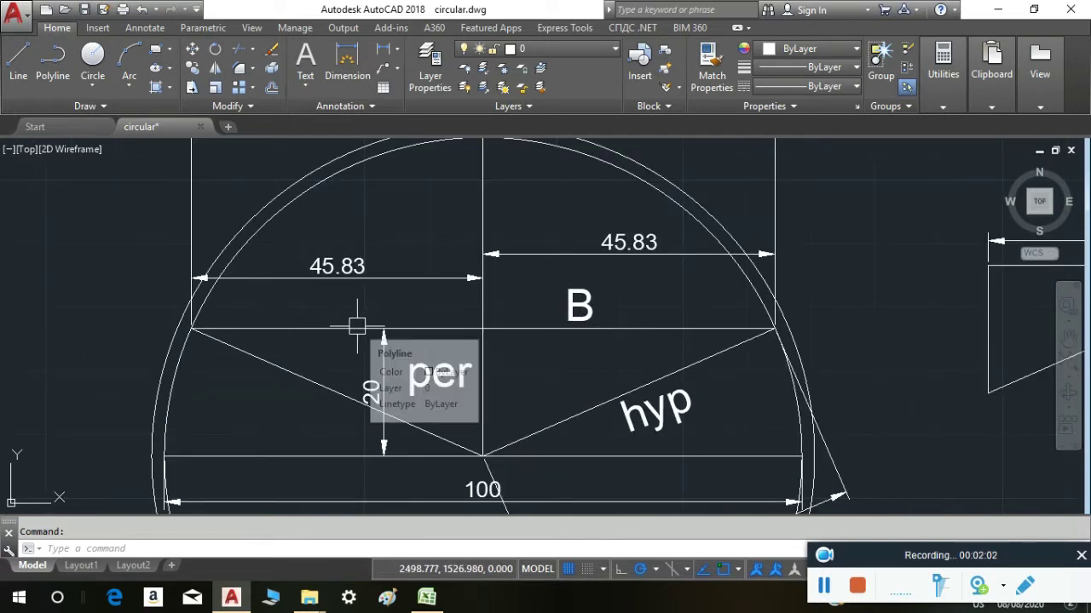
{"action": "scroll", "coordinate": [360, 324], "scroll_direction": "down", "scroll_amount": 6}
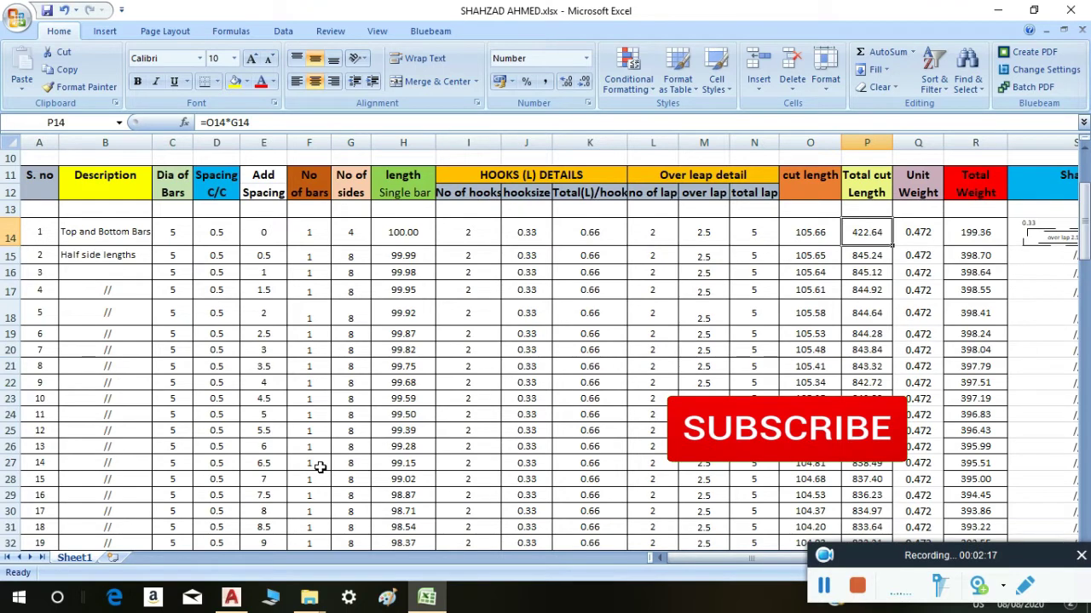
{"action": "scroll", "coordinate": [290, 455], "scroll_direction": "up", "scroll_amount": 1}
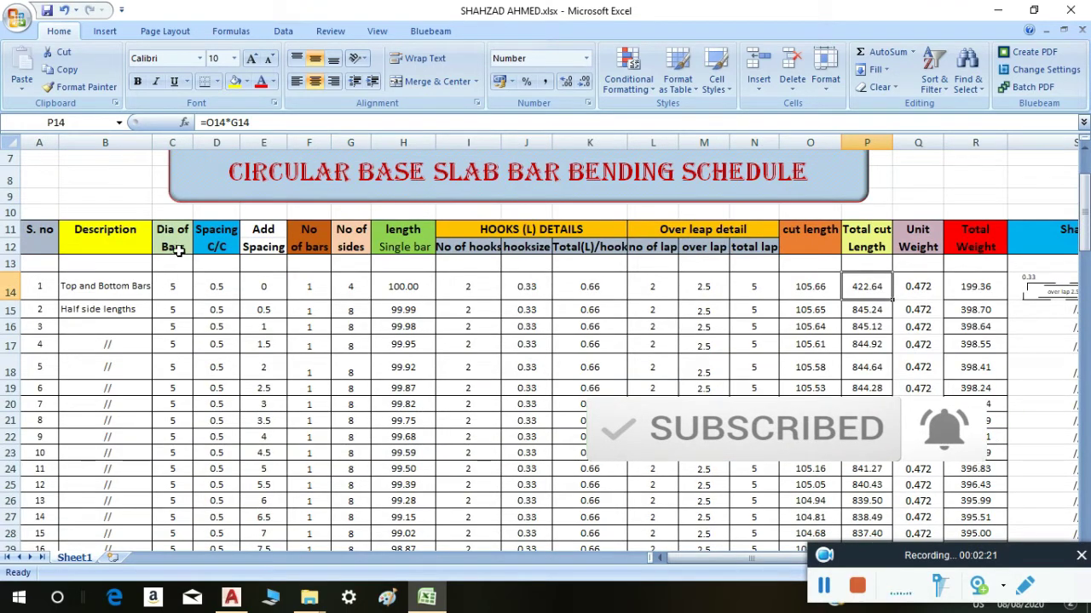
{"action": "left_click", "coordinate": [179, 286]}
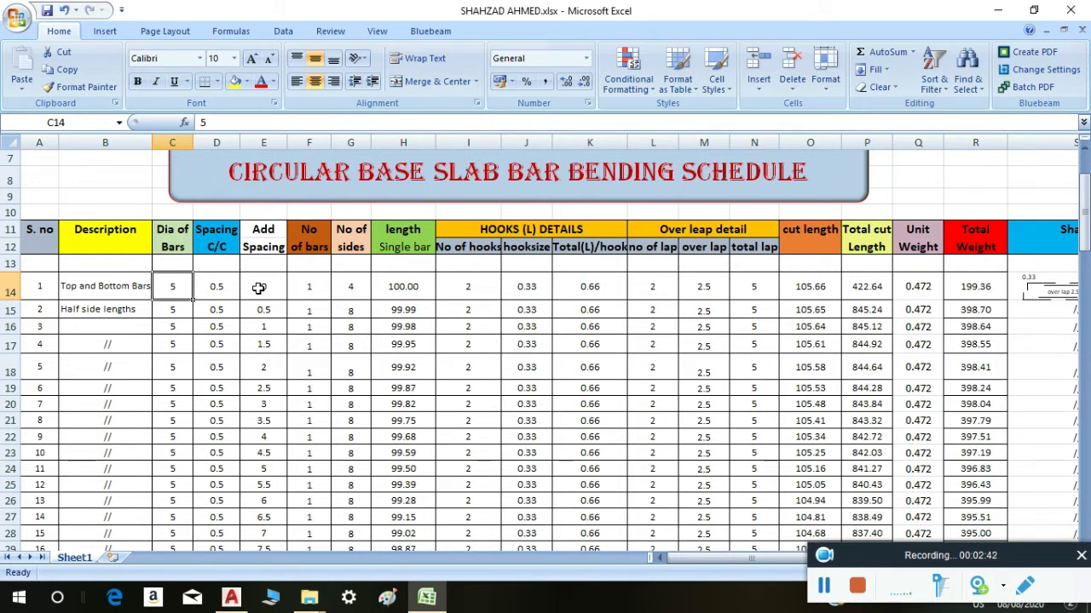
{"action": "left_click", "coordinate": [306, 289]}
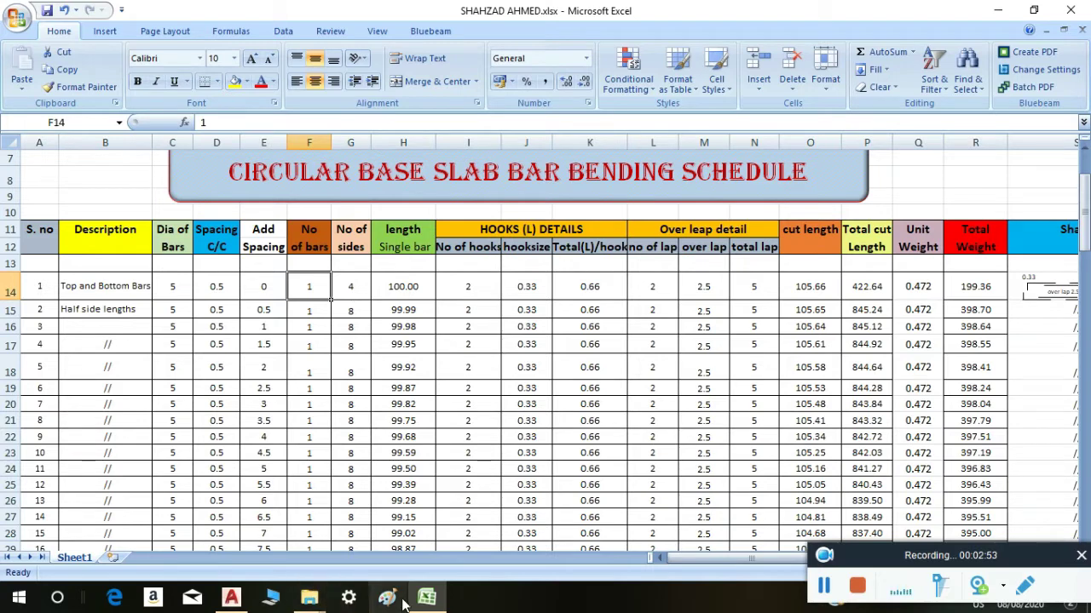
{"action": "left_click", "coordinate": [230, 597]}
Step: Select the left circle's vertical and horizontal lines, showing they are two polylines
{"action": "scroll", "coordinate": [358, 384], "scroll_direction": "up", "scroll_amount": 2}
{"action": "scroll", "coordinate": [367, 368], "scroll_direction": "up", "scroll_amount": 2}
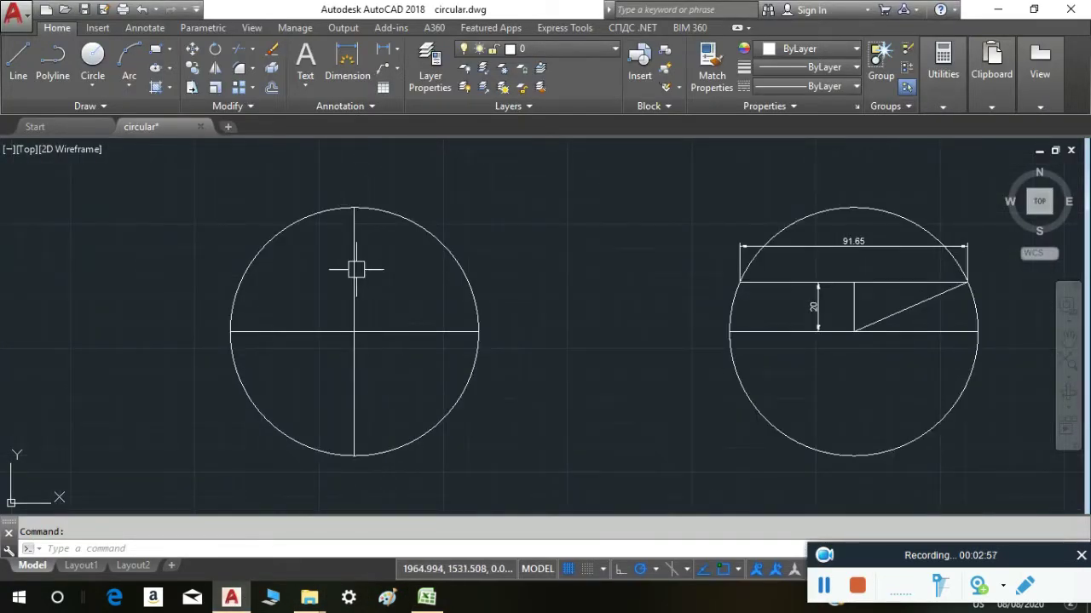
{"action": "left_click", "coordinate": [356, 264]}
{"action": "left_click", "coordinate": [312, 331]}
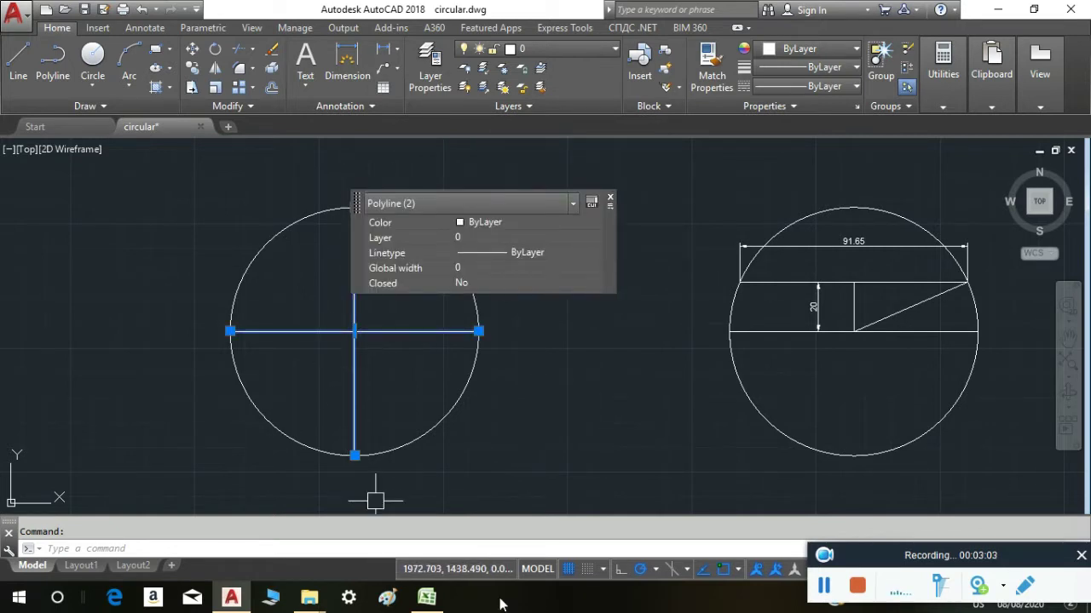
{"action": "left_click", "coordinate": [427, 597]}
{"action": "scroll", "coordinate": [480, 467], "scroll_direction": "down", "scroll_amount": 3}
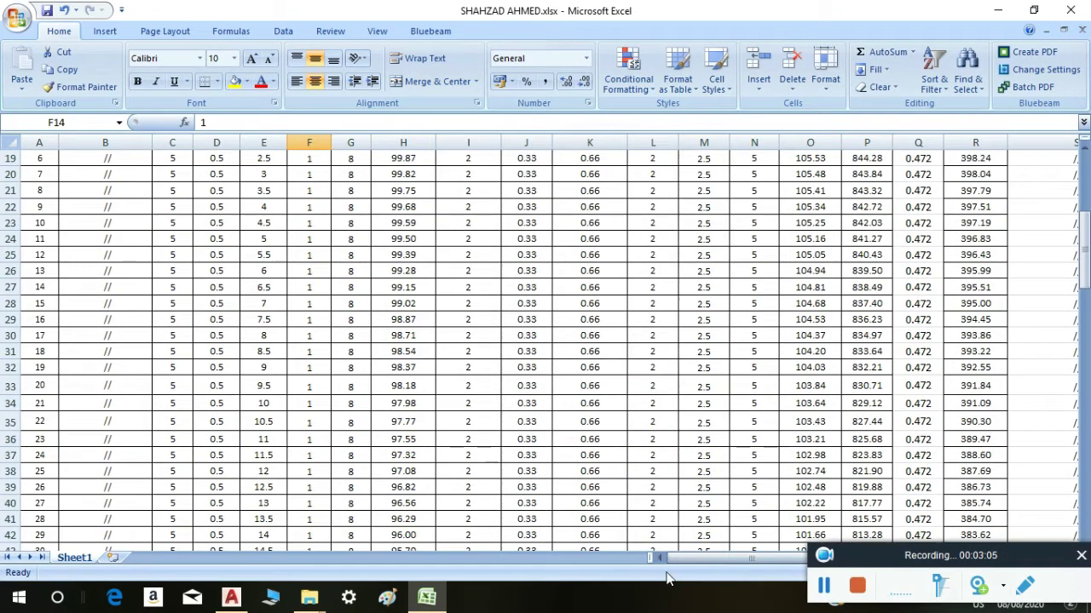
Step: Browse the sheet's drawings, select No of sides in G15, and bring AutoCAD forward
{"action": "left_click_drag", "start_coordinate": [682, 562], "coordinate": [778, 554]}
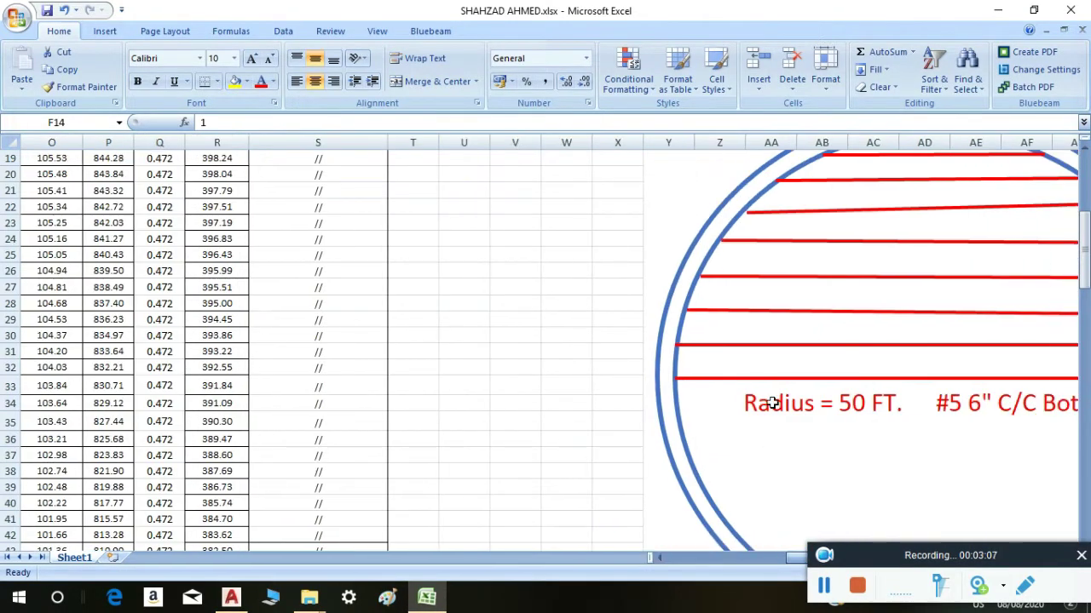
{"action": "scroll", "coordinate": [772, 394], "scroll_direction": "down", "scroll_amount": 3}
{"action": "scroll", "coordinate": [772, 393], "scroll_direction": "down", "scroll_amount": 6}
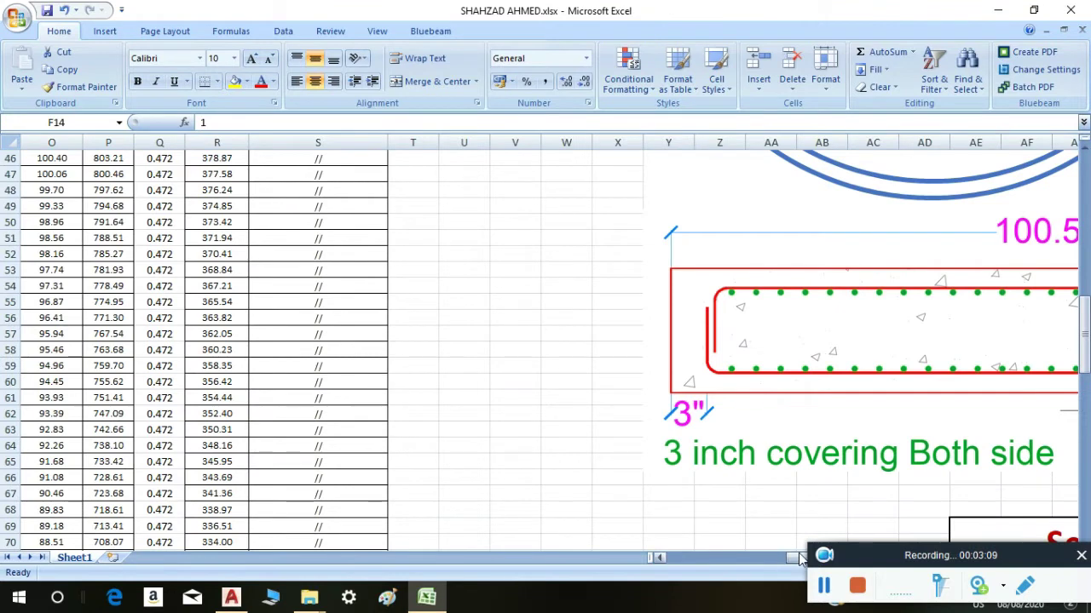
{"action": "left_click_drag", "start_coordinate": [807, 557], "coordinate": [828, 555]}
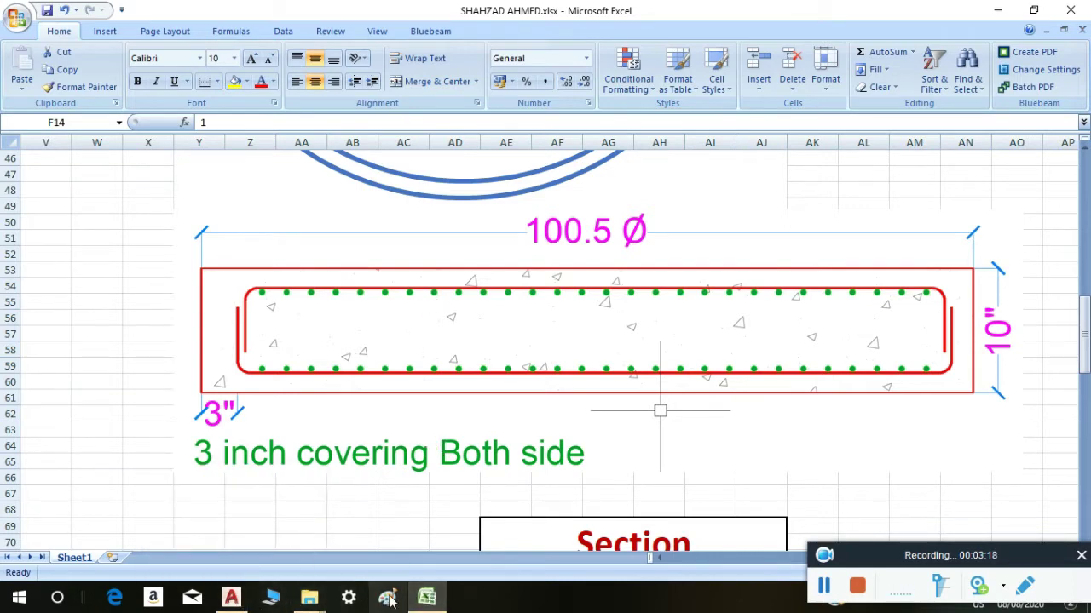
{"action": "scroll", "coordinate": [452, 421], "scroll_direction": "up", "scroll_amount": 8}
{"action": "scroll", "coordinate": [453, 422], "scroll_direction": "up", "scroll_amount": 7}
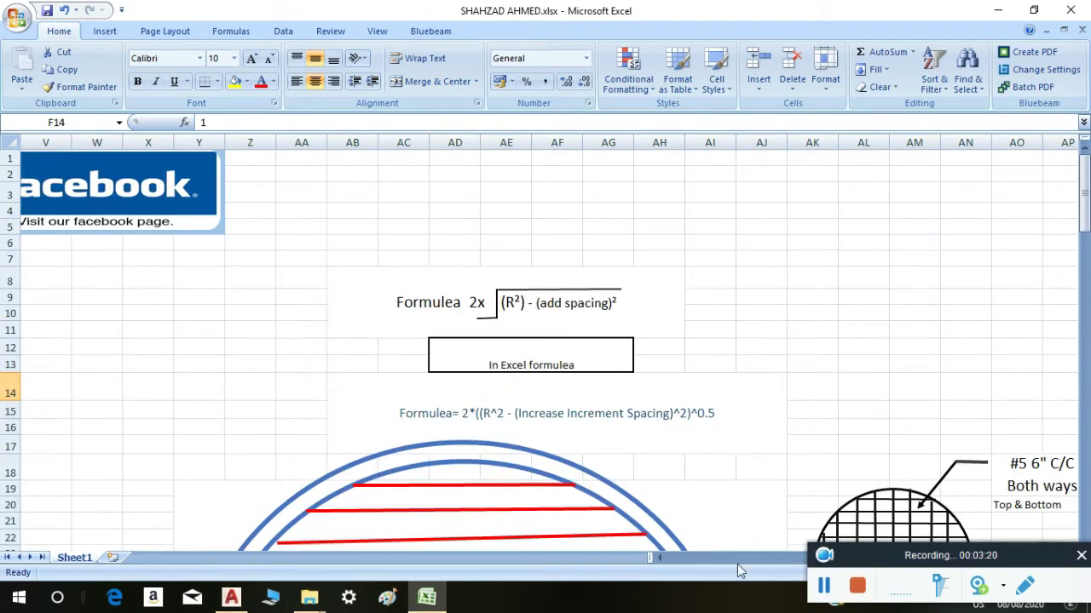
{"action": "left_click_drag", "start_coordinate": [738, 559], "coordinate": [687, 558]}
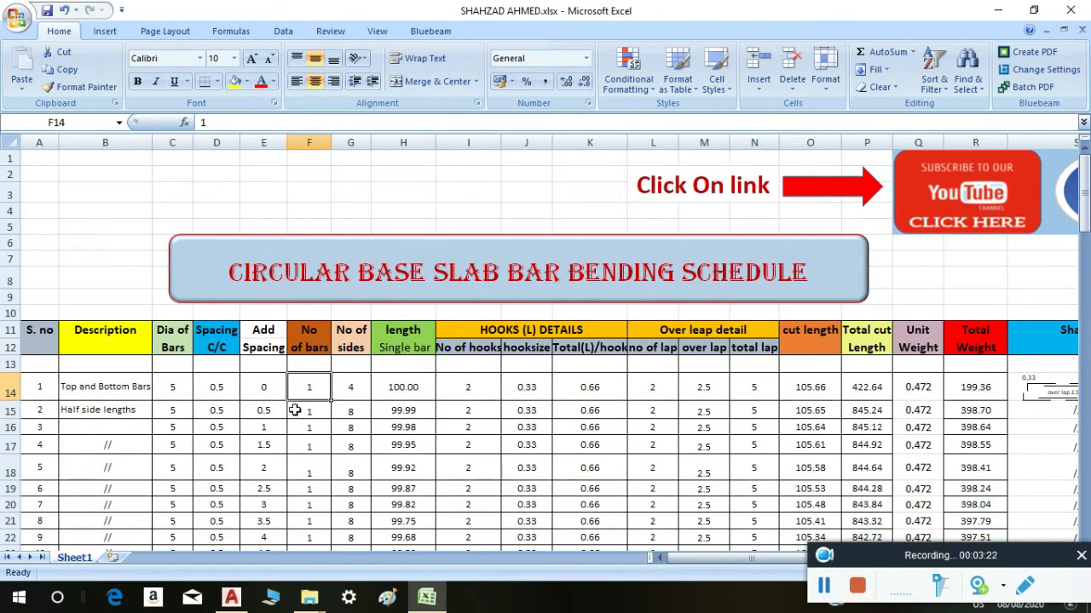
{"action": "left_click", "coordinate": [349, 414]}
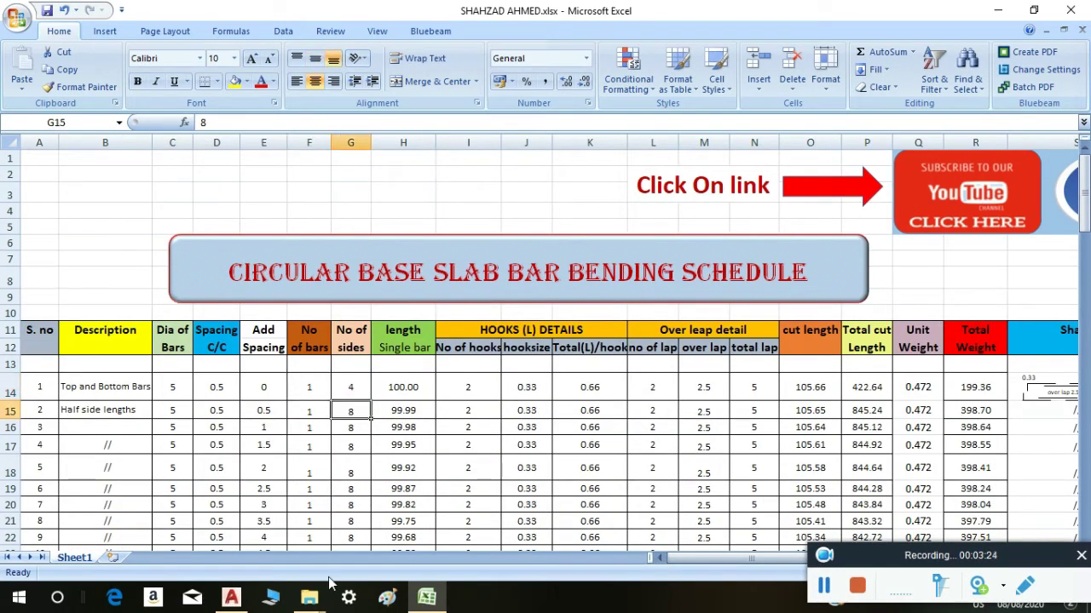
{"action": "left_click", "coordinate": [231, 597]}
Step: Offset the vertical centre line 10 units to the left and right
{"action": "scroll", "coordinate": [334, 351], "scroll_direction": "up", "scroll_amount": 4}
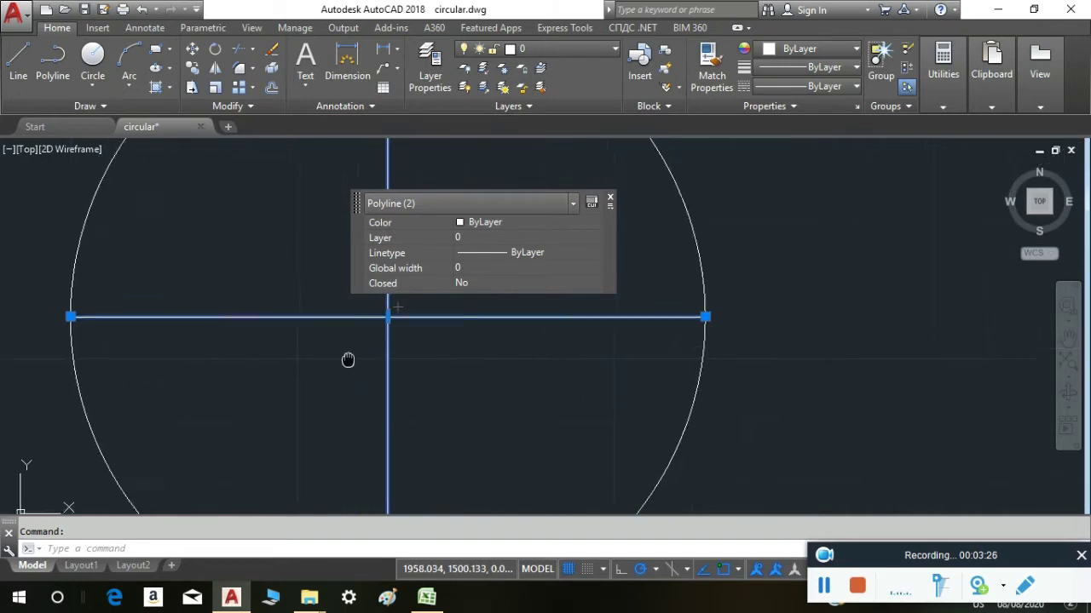
{"action": "mouse_move", "coordinate": [348, 361]}
{"action": "left_mouse_down"}
{"action": "mouse_move", "coordinate": [462, 333]}
{"action": "mouse_move", "coordinate": [691, 309]}
{"action": "mouse_move", "coordinate": [691, 299]}
{"action": "left_mouse_up"}
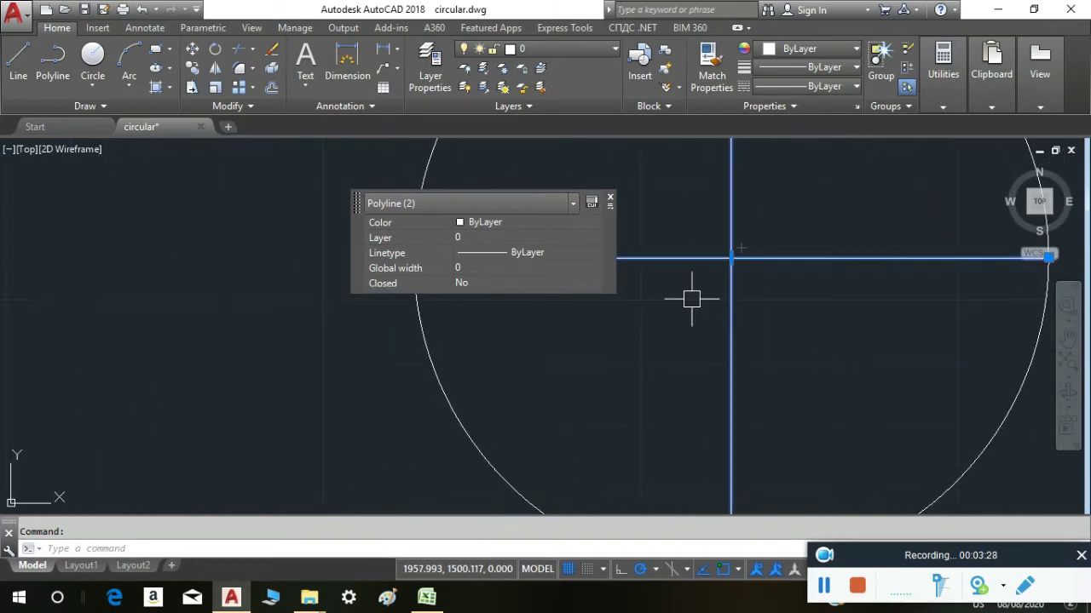
{"action": "key", "text": "Escape"}
{"action": "type", "text": "o"}
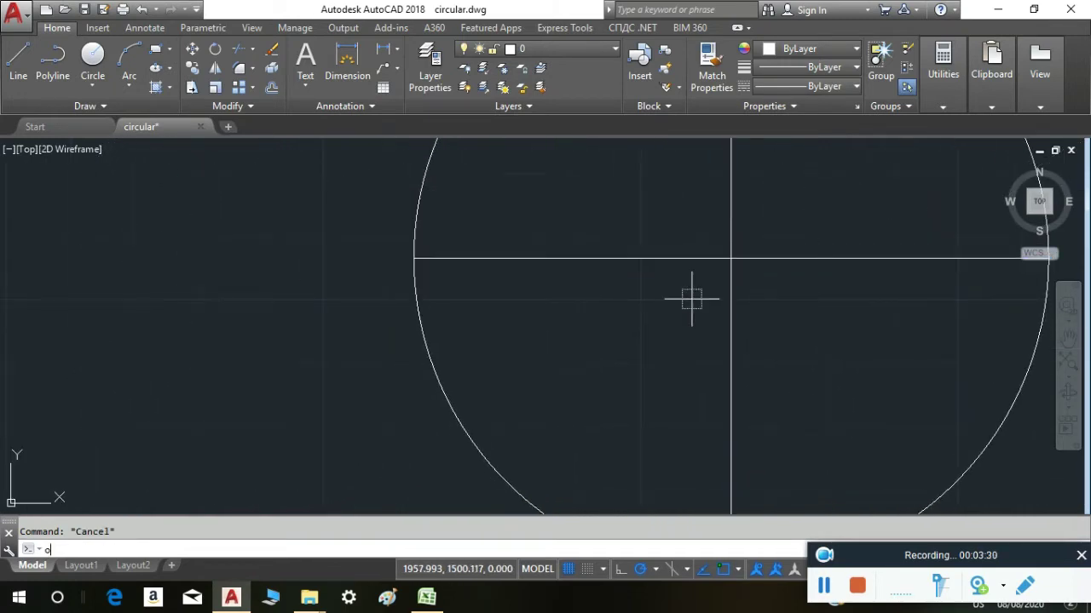
{"action": "key", "text": "Return"}
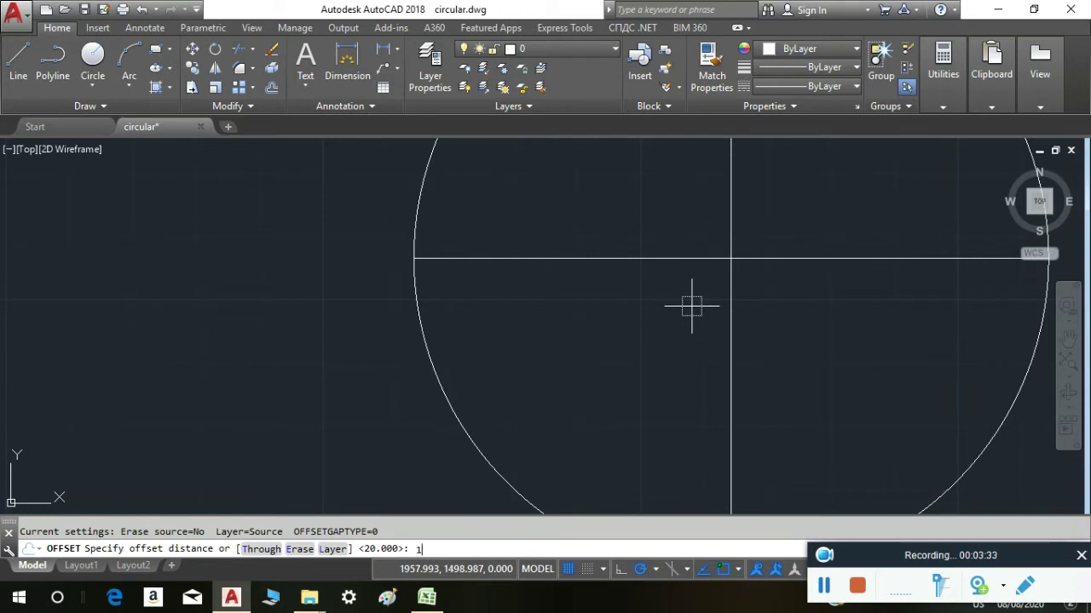
{"action": "key", "text": "Return"}
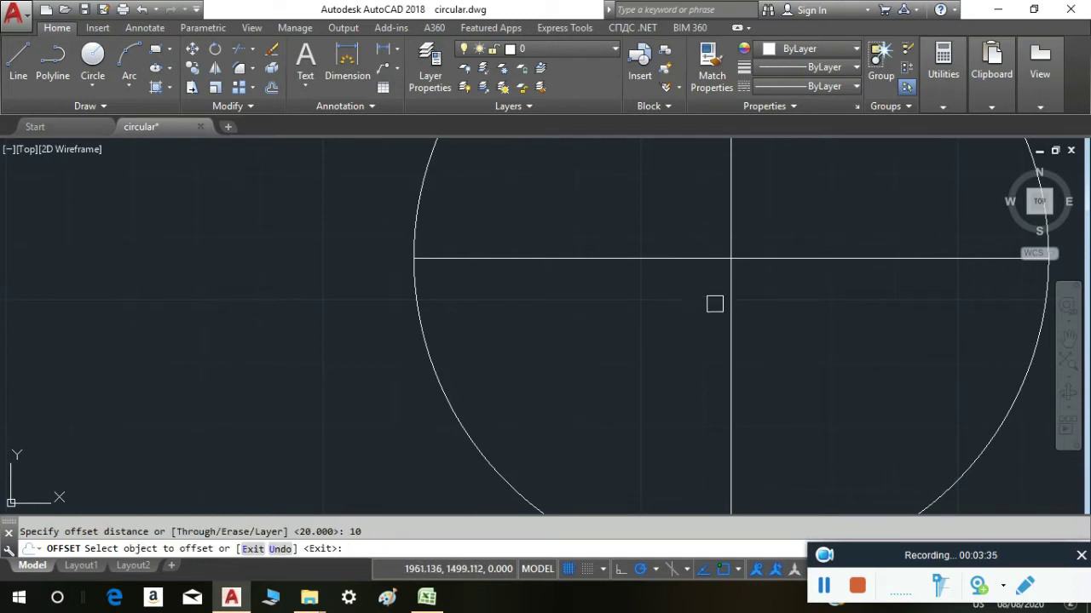
{"action": "left_click", "coordinate": [730, 295]}
{"action": "left_click", "coordinate": [682, 322]}
{"action": "left_click", "coordinate": [726, 292]}
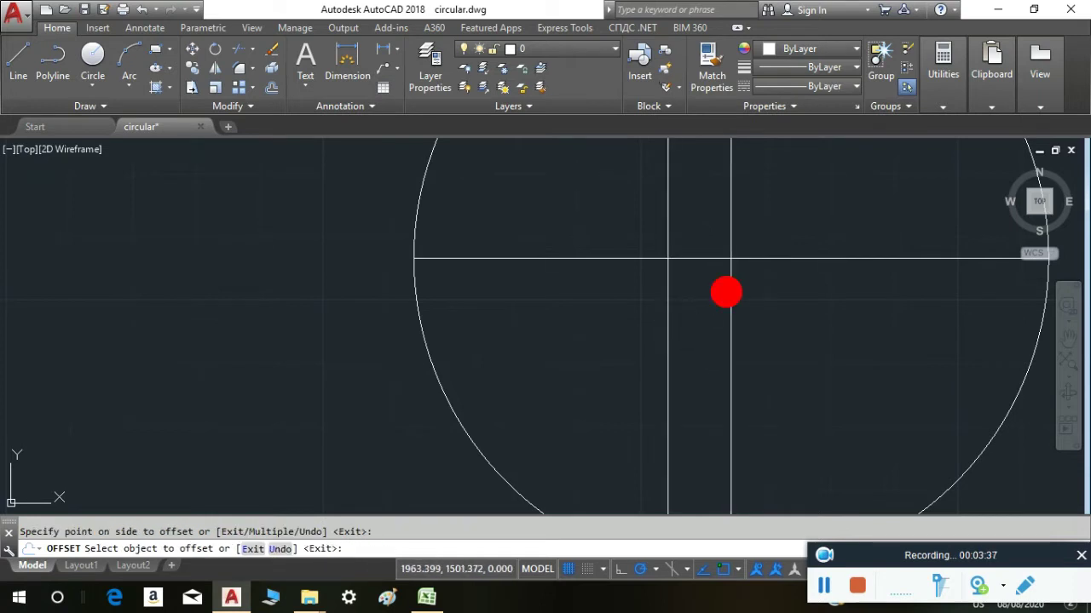
{"action": "left_click", "coordinate": [795, 297]}
Step: Offset the horizontal centre line 10 units up and down
{"action": "left_click", "coordinate": [749, 255]}
{"action": "left_click", "coordinate": [762, 151]}
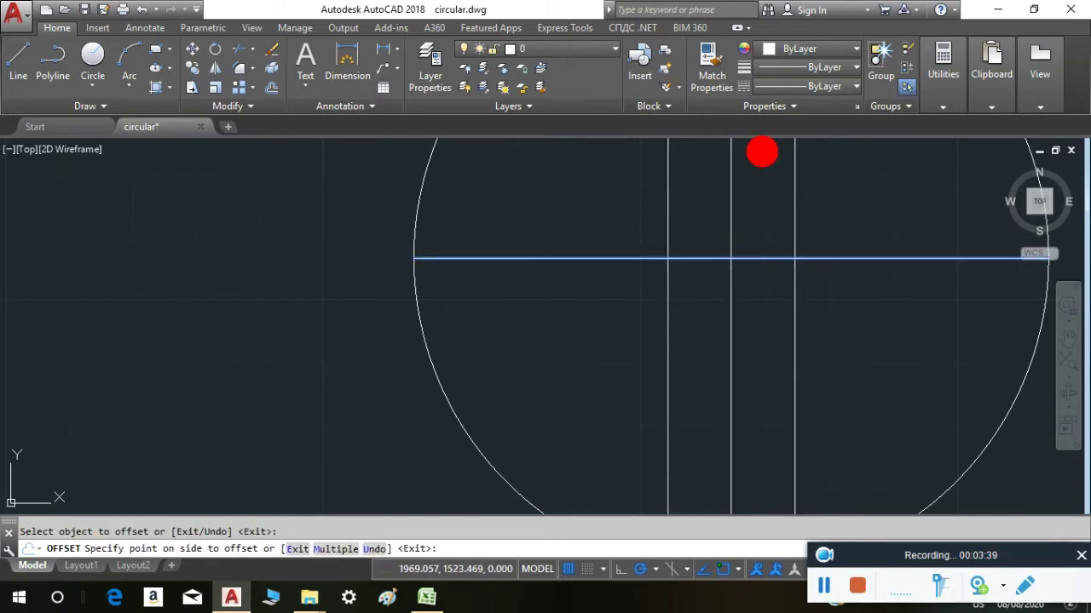
{"action": "left_click", "coordinate": [751, 260]}
{"action": "left_click", "coordinate": [752, 307]}
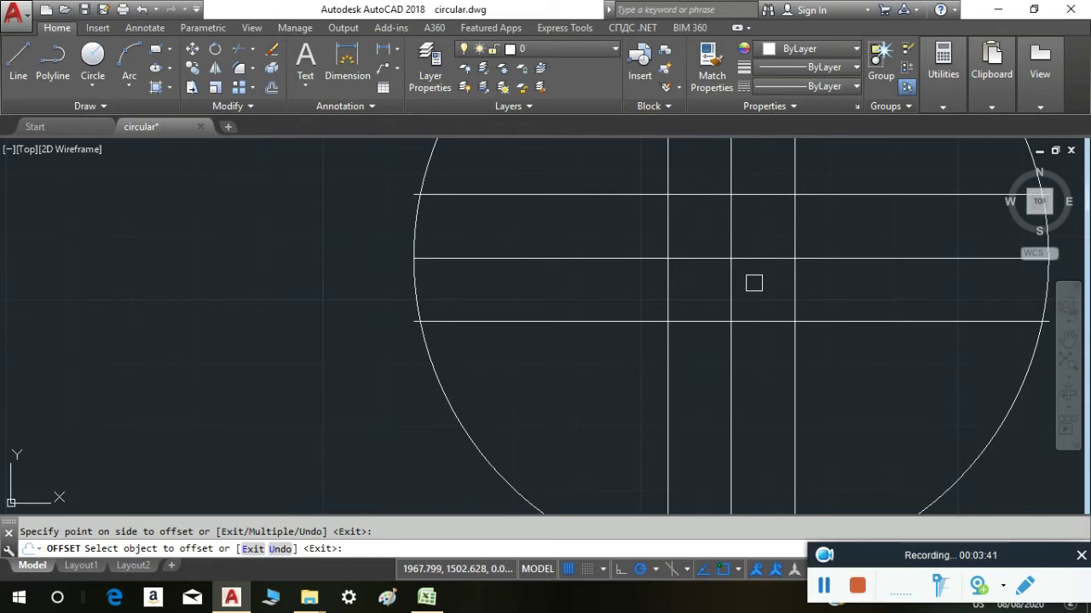
{"action": "left_click_drag", "start_coordinate": [752, 282], "coordinate": [623, 314]}
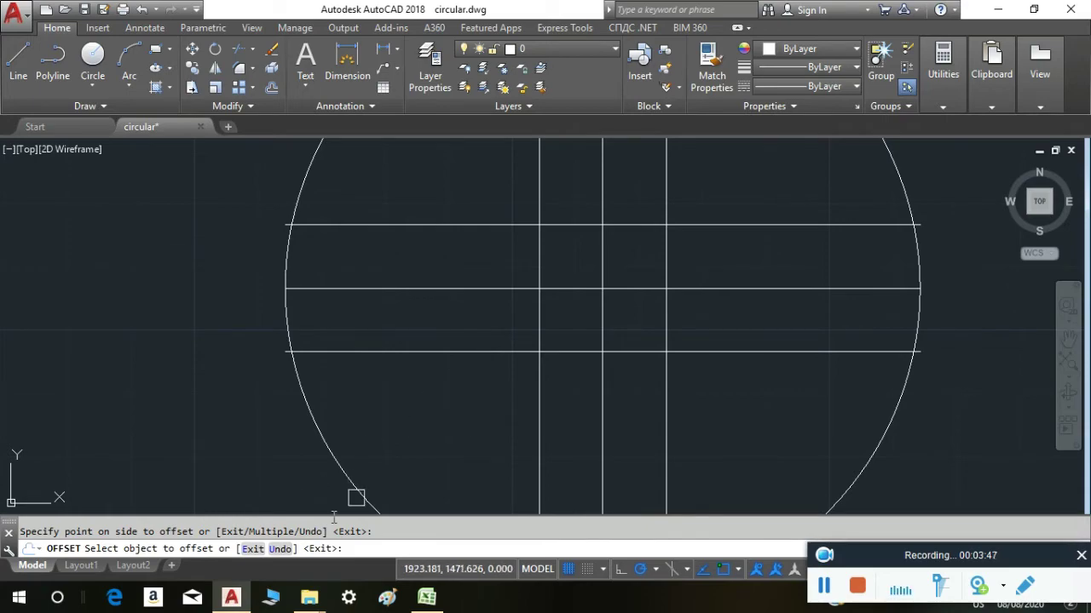
{"action": "mouse_move", "coordinate": [387, 598]}
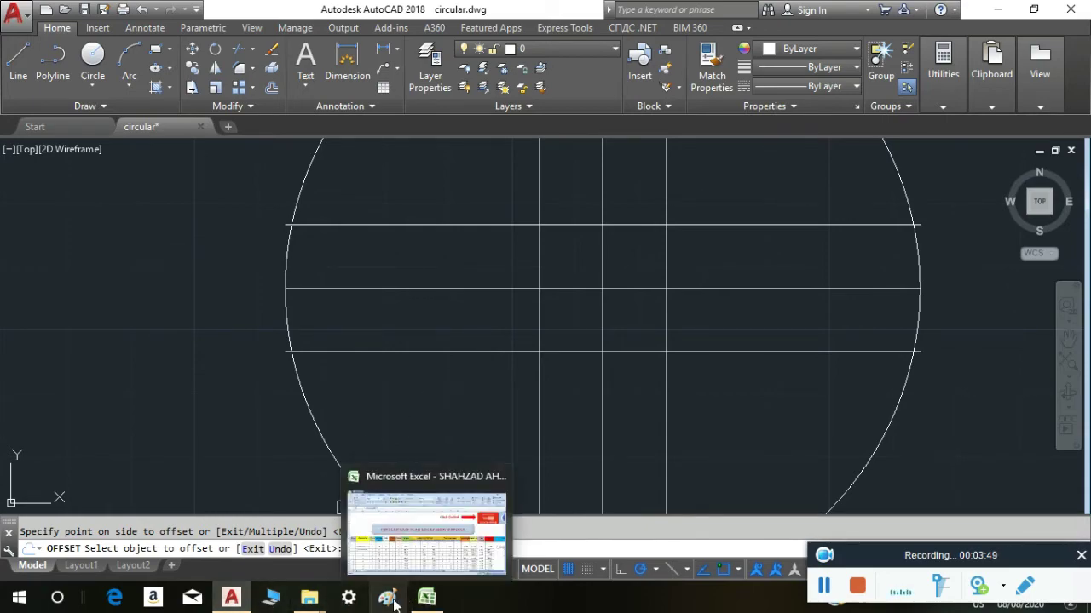
{"action": "left_click", "coordinate": [426, 598]}
Step: Scroll through the sheet's drawings and back up to the schedule's title and headers
{"action": "scroll", "coordinate": [474, 490], "scroll_direction": "down", "scroll_amount": 9}
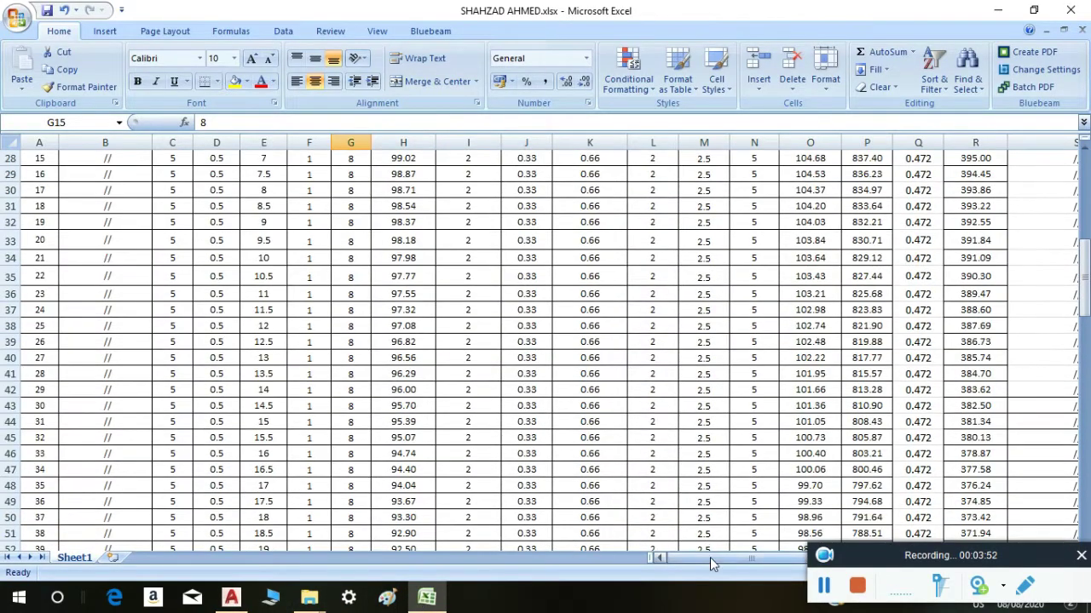
{"action": "left_click_drag", "start_coordinate": [659, 557], "coordinate": [767, 558]}
{"action": "scroll", "coordinate": [764, 415], "scroll_direction": "down", "scroll_amount": 6}
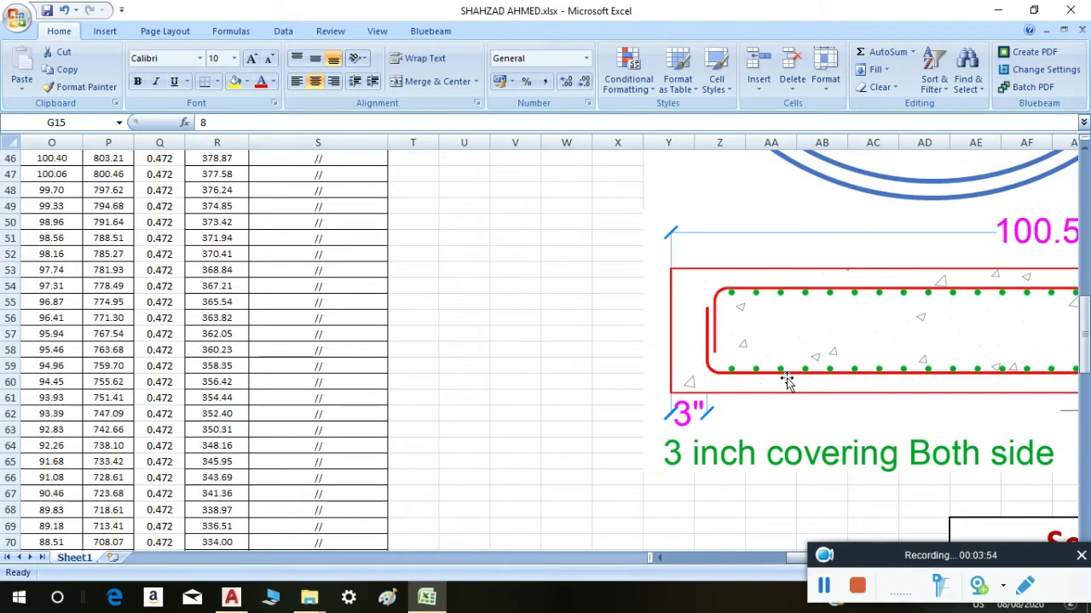
{"action": "left_click_drag", "start_coordinate": [793, 557], "coordinate": [652, 558]}
{"action": "scroll", "coordinate": [360, 408], "scroll_direction": "up", "scroll_amount": 4}
{"action": "scroll", "coordinate": [359, 408], "scroll_direction": "up", "scroll_amount": 4}
{"action": "scroll", "coordinate": [359, 408], "scroll_direction": "up", "scroll_amount": 6}
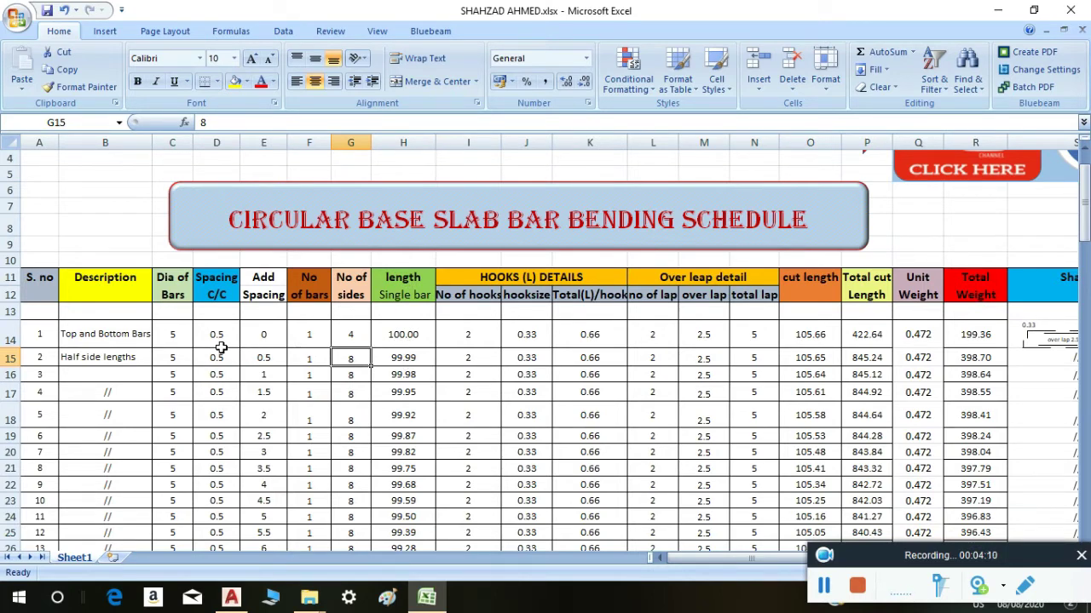
Step: Clear the old zero values from the Add Spacing column
{"action": "left_click", "coordinate": [265, 336]}
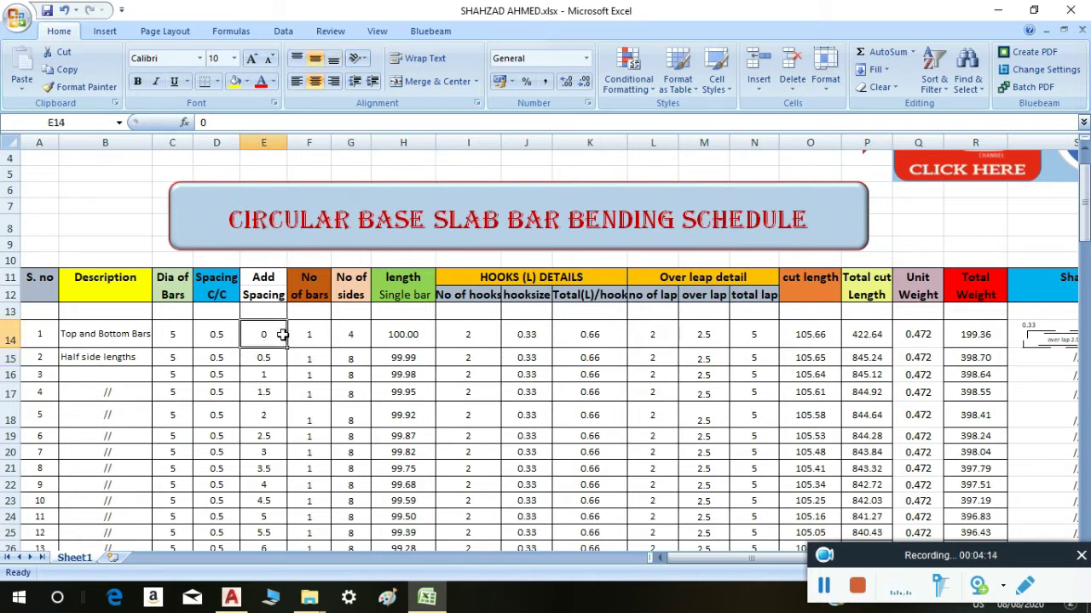
{"action": "double_click", "coordinate": [287, 346]}
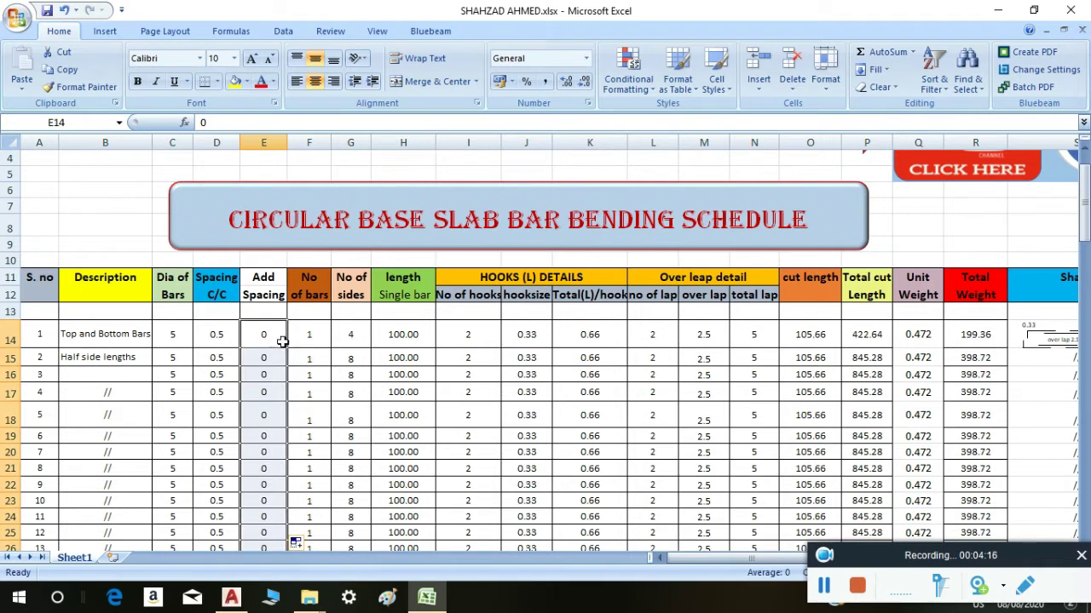
{"action": "left_click", "coordinate": [276, 340]}
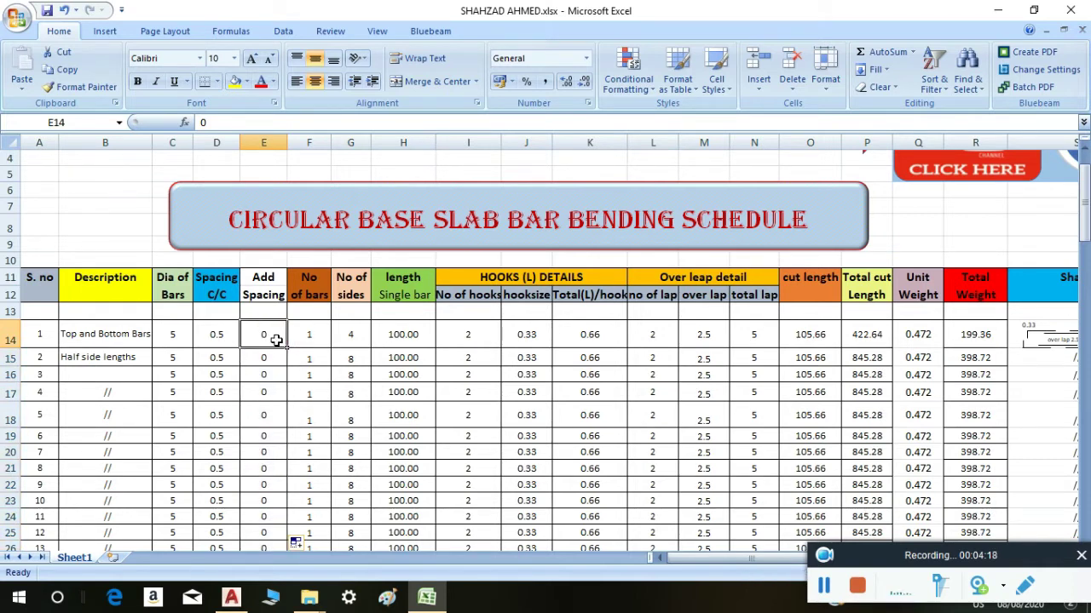
{"action": "double_click", "coordinate": [286, 347]}
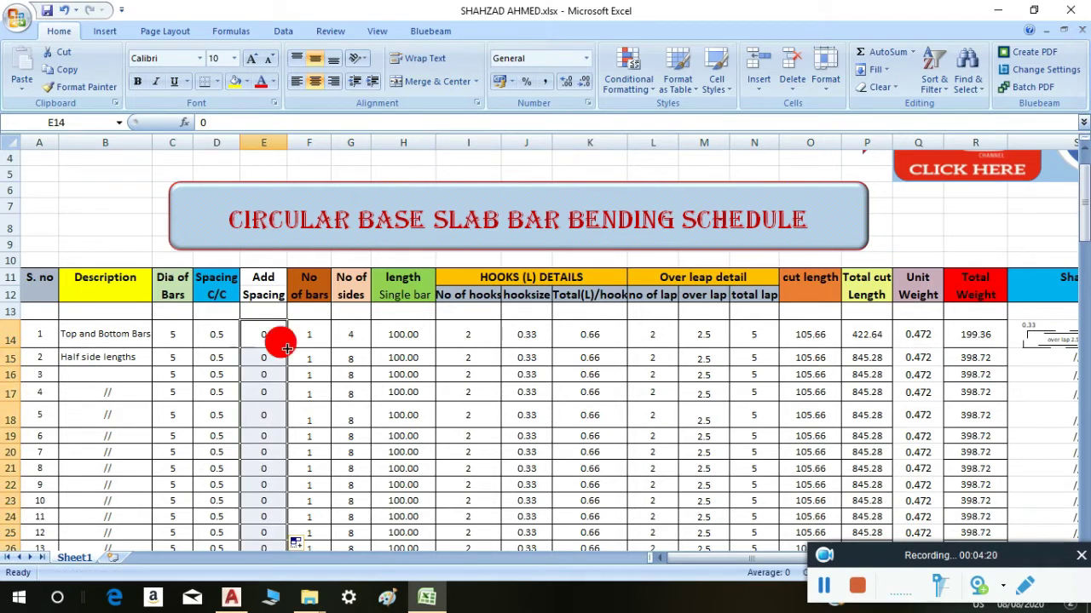
{"action": "key", "text": "Delete"}
Step: Enter 0 and 0.5 in E14:E15, then fill =E15+0.5 from E16 down to row 26
{"action": "left_click", "coordinate": [277, 338]}
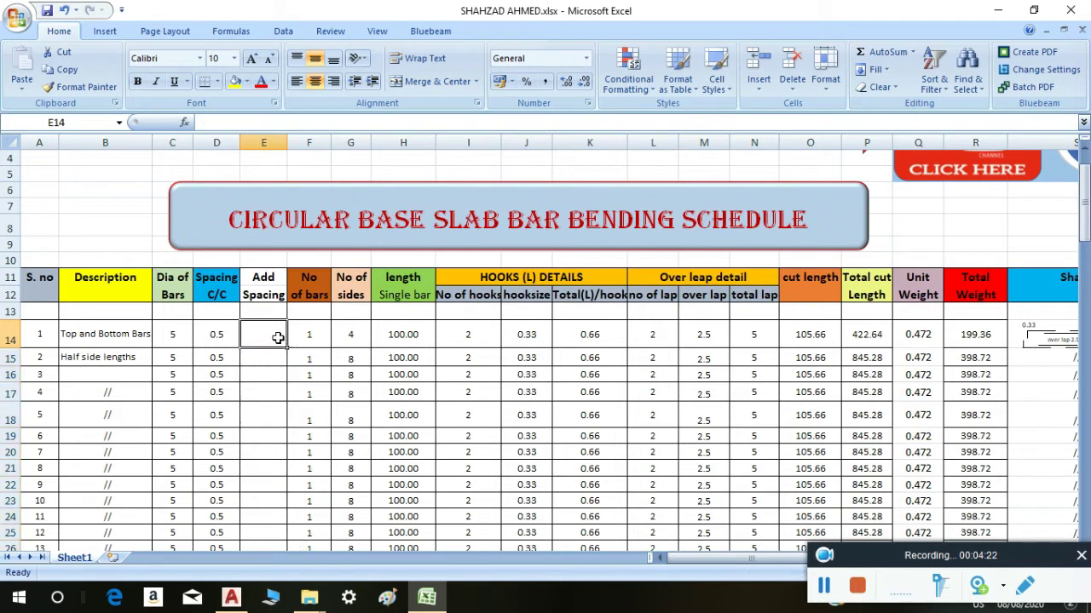
{"action": "type", "text": "0"}
{"action": "left_click", "coordinate": [264, 356]}
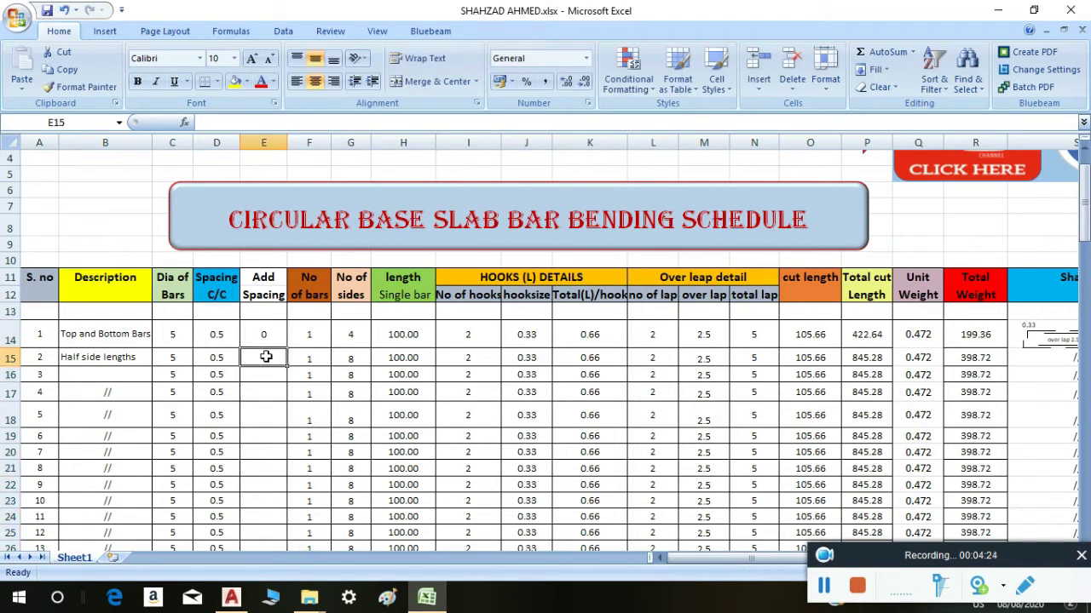
{"action": "type", "text": "0.5"}
{"action": "left_click", "coordinate": [260, 372]}
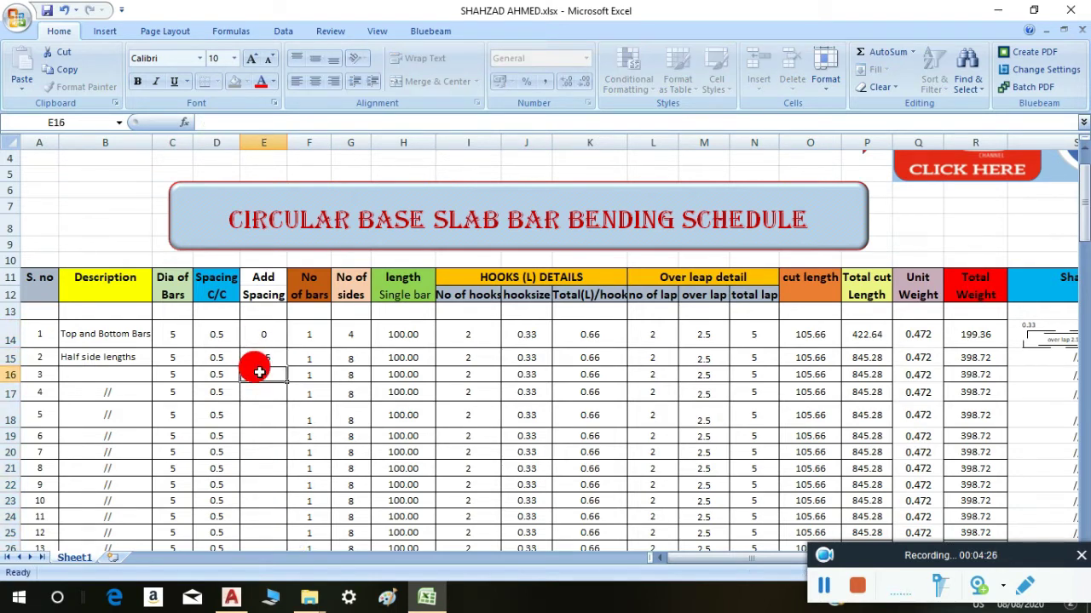
{"action": "type", "text": "="}
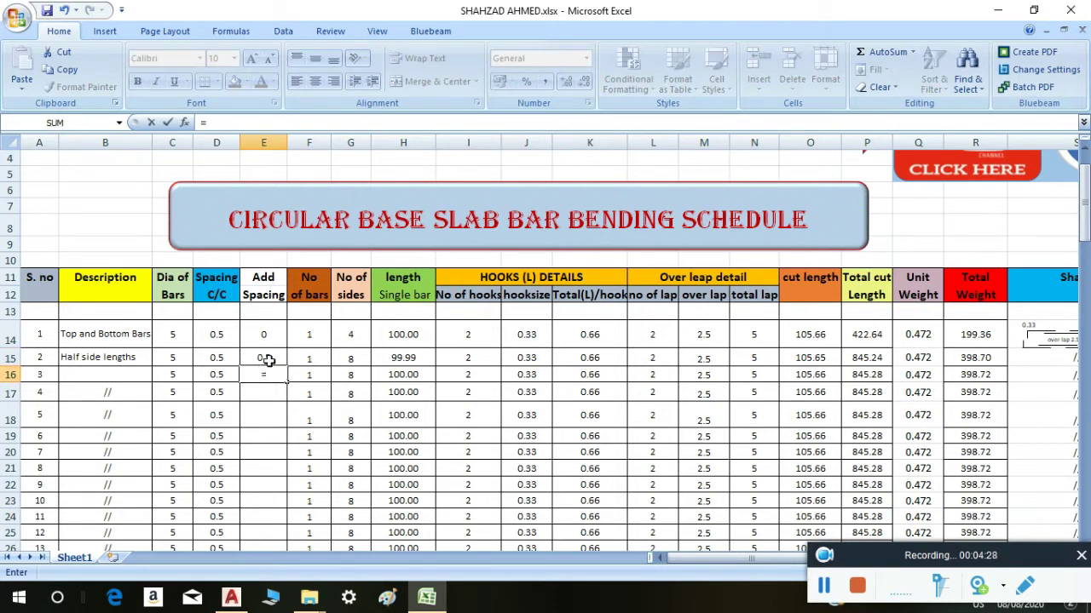
{"action": "left_click", "coordinate": [268, 359]}
{"action": "type", "text": "+"}
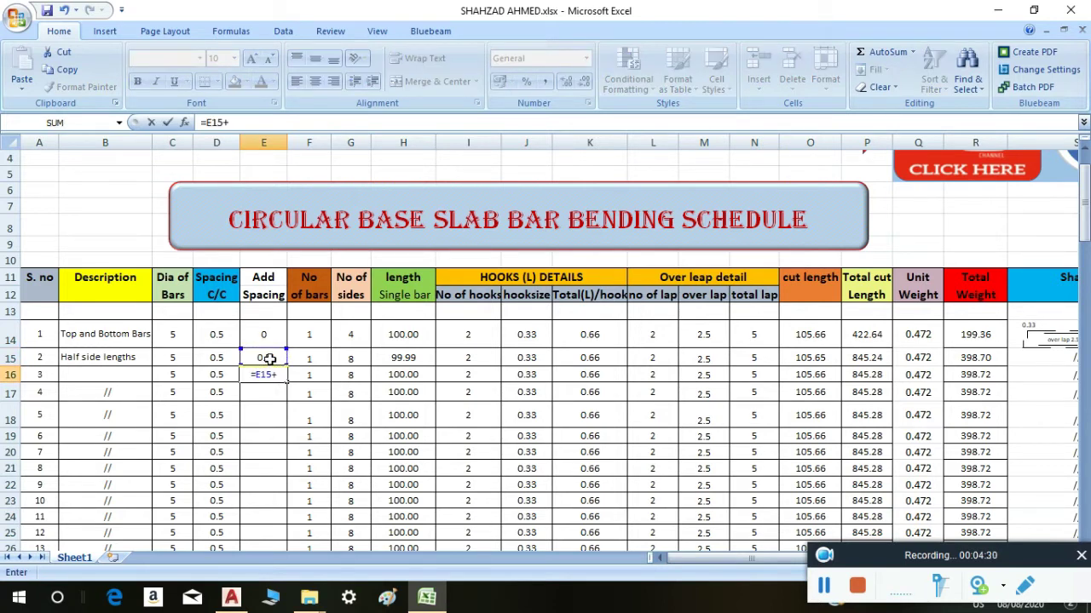
{"action": "type", "text": "0.5"}
{"action": "key", "text": "Return"}
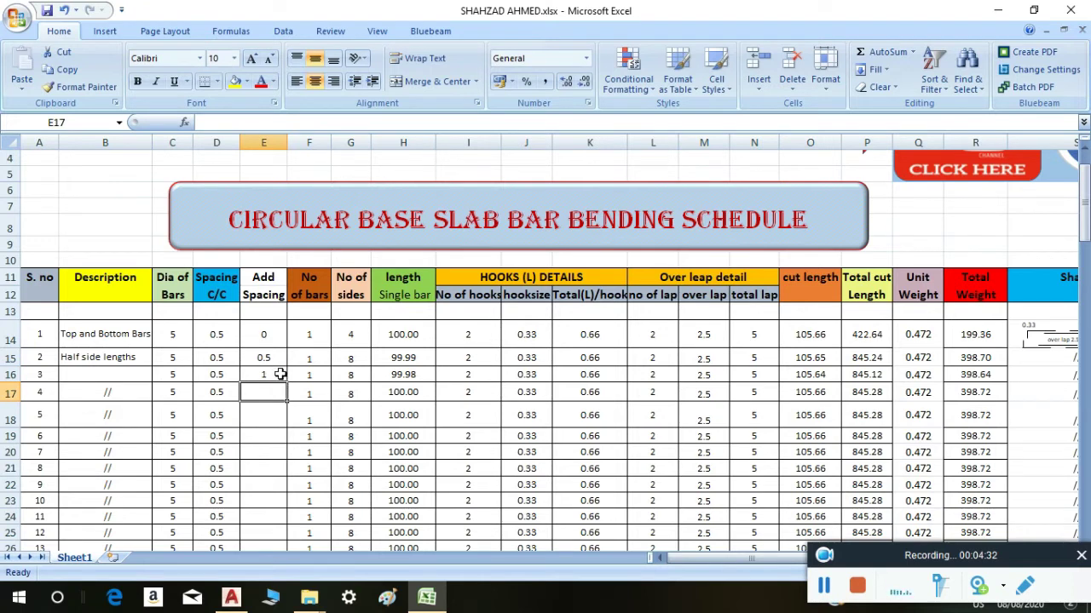
{"action": "left_click", "coordinate": [280, 374]}
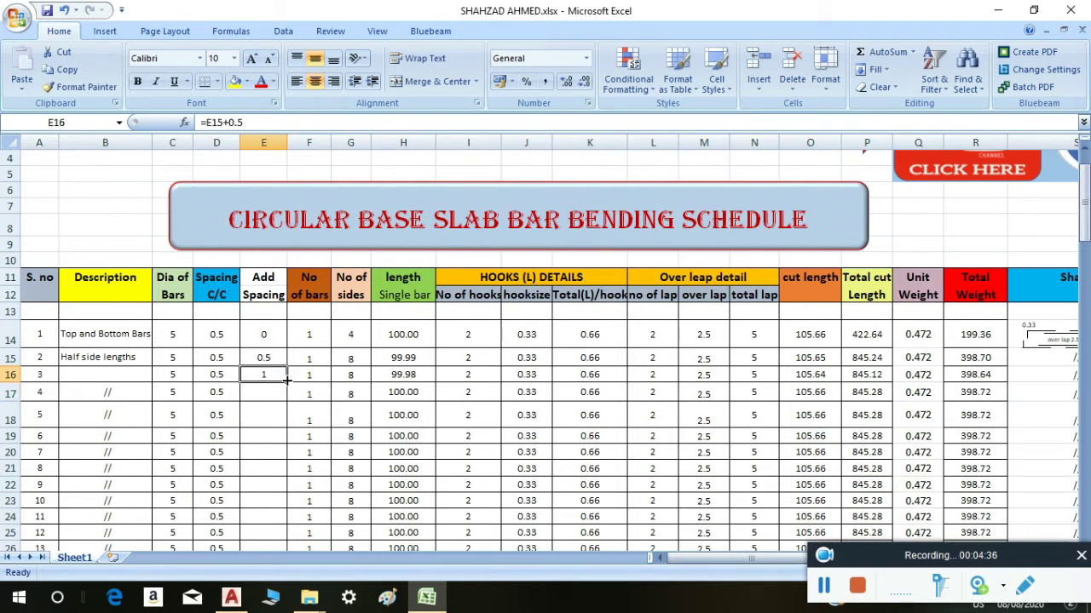
{"action": "double_click", "coordinate": [287, 381]}
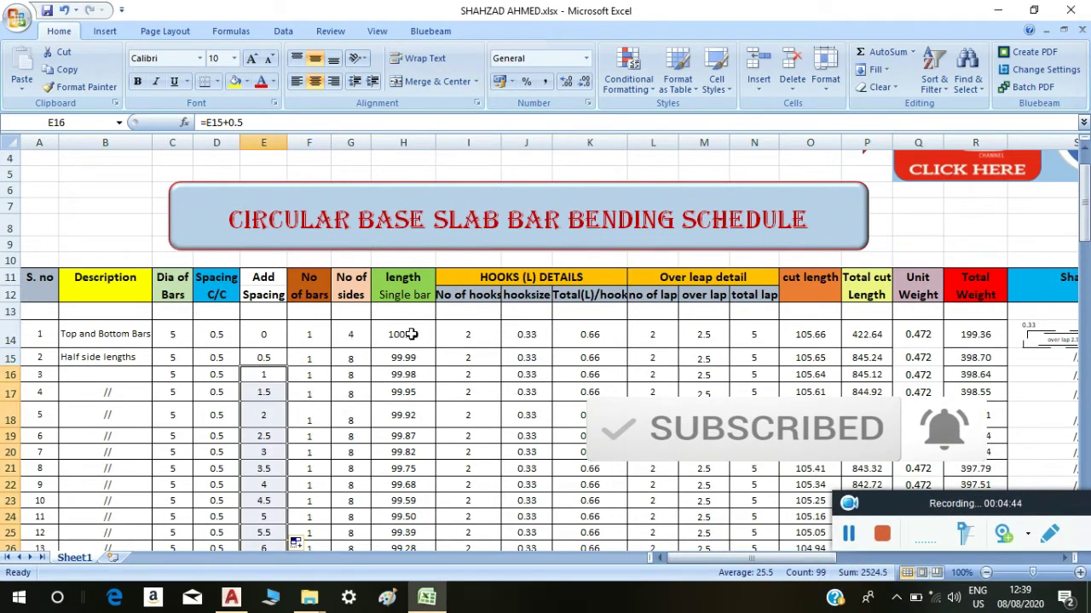
{"action": "left_click", "coordinate": [411, 334]}
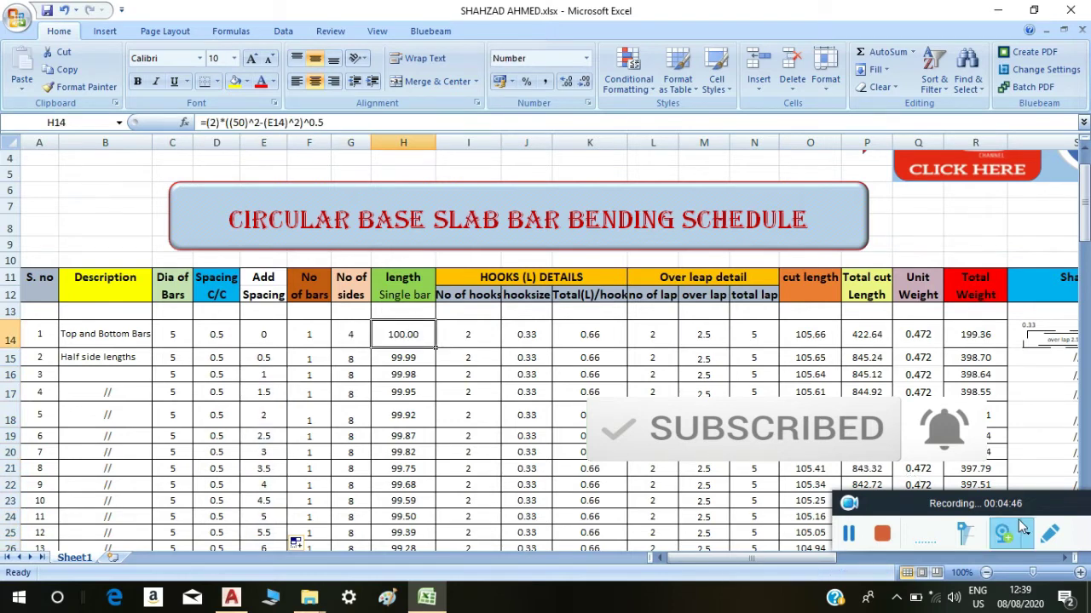
Step: Replace H14's single-bar length with =(2)*((50)^2-(E14)^2)^0.5
{"action": "left_click", "coordinate": [1048, 533]}
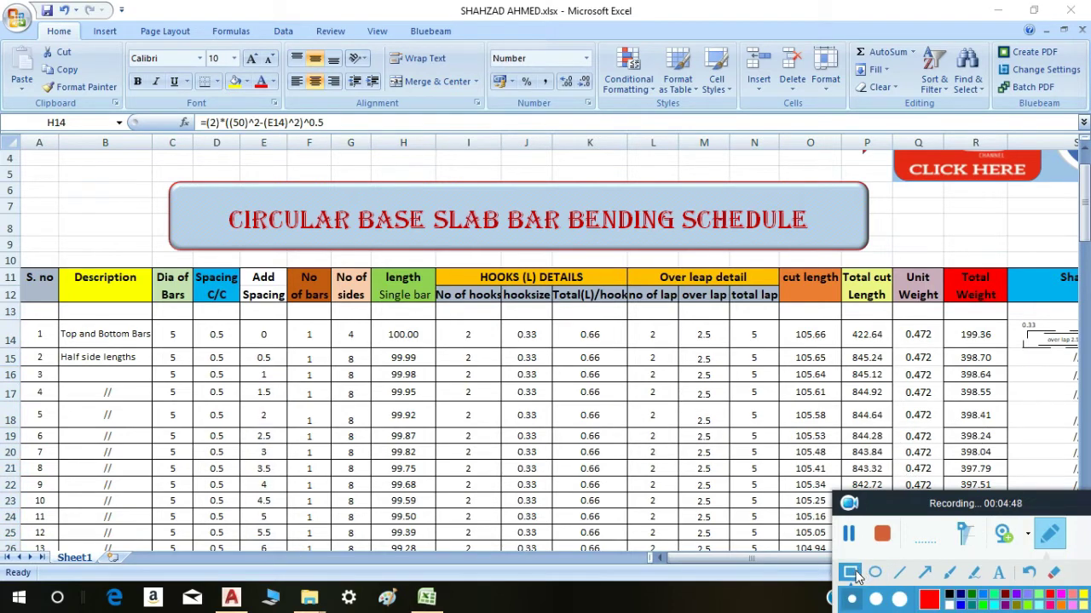
{"action": "mouse_move", "coordinate": [193, 101]}
{"action": "left_mouse_down"}
{"action": "mouse_move", "coordinate": [249, 128]}
{"action": "mouse_move", "coordinate": [338, 138]}
{"action": "left_mouse_up"}
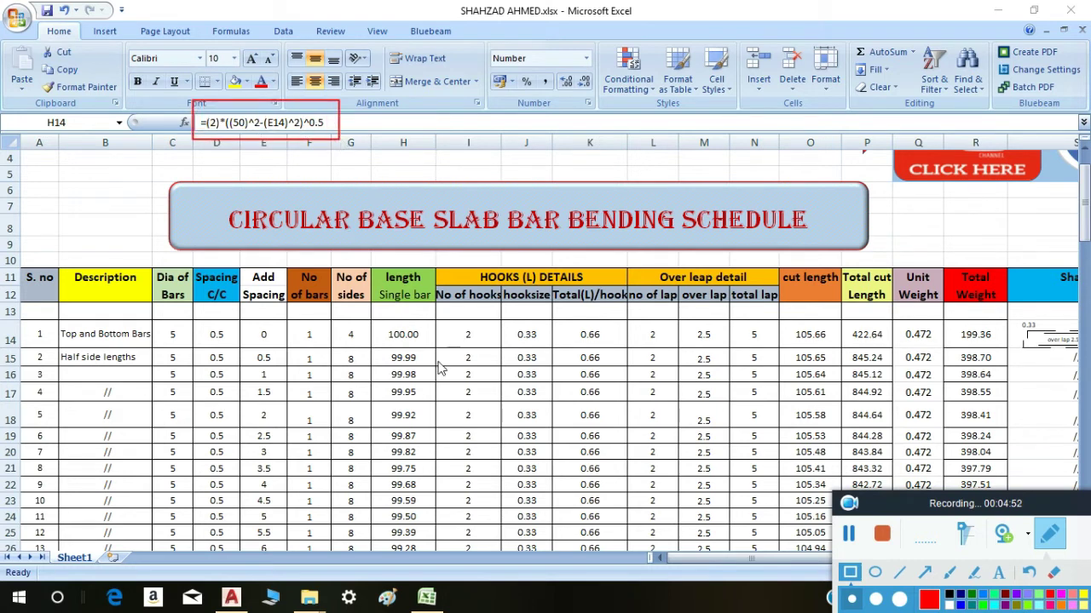
{"action": "key", "text": "Delete"}
{"action": "type", "text": "="}
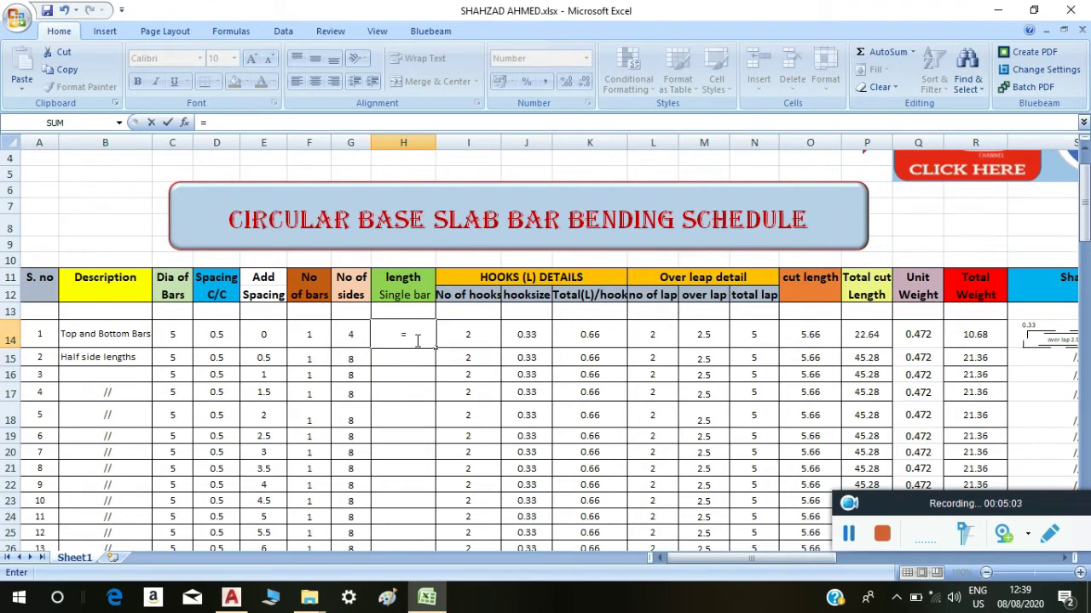
{"action": "type", "text": "(2"}
{"action": "type", "text": ")"}
{"action": "type", "text": "*"}
{"action": "type", "text": "(("}
{"action": "type", "text": "50"}
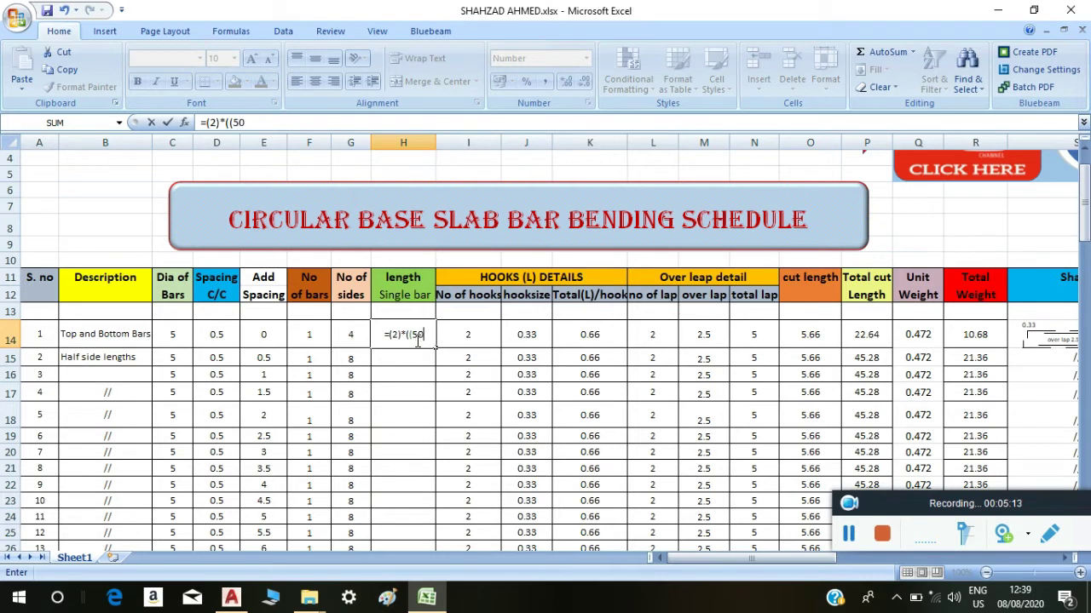
{"action": "type", "text": ")"}
{"action": "type", "text": "^"}
{"action": "type", "text": "2"}
{"action": "type", "text": "-"}
{"action": "type", "text": "("}
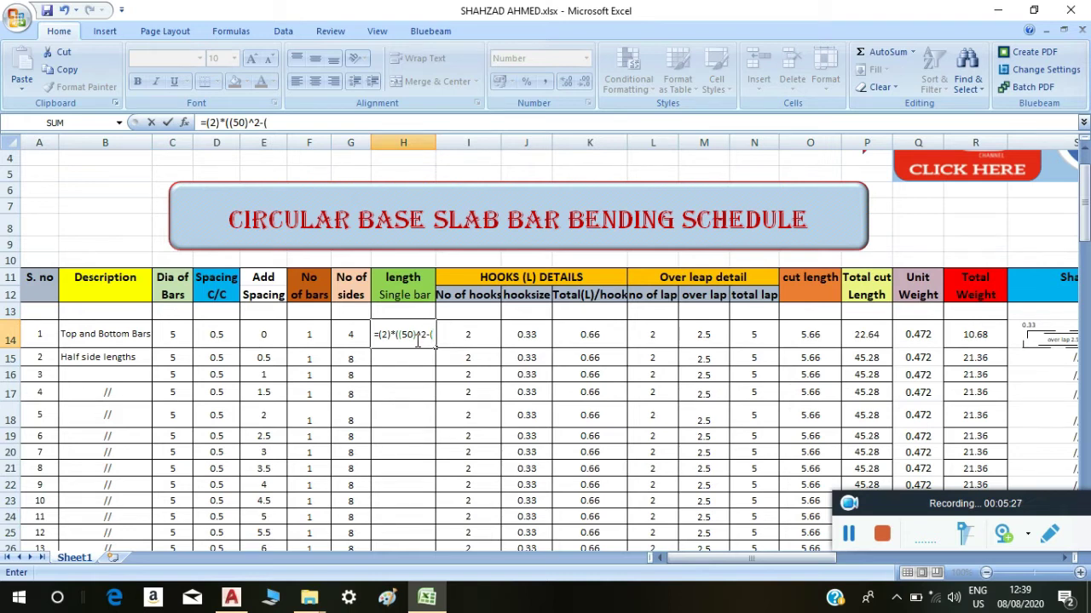
{"action": "left_click", "coordinate": [266, 338]}
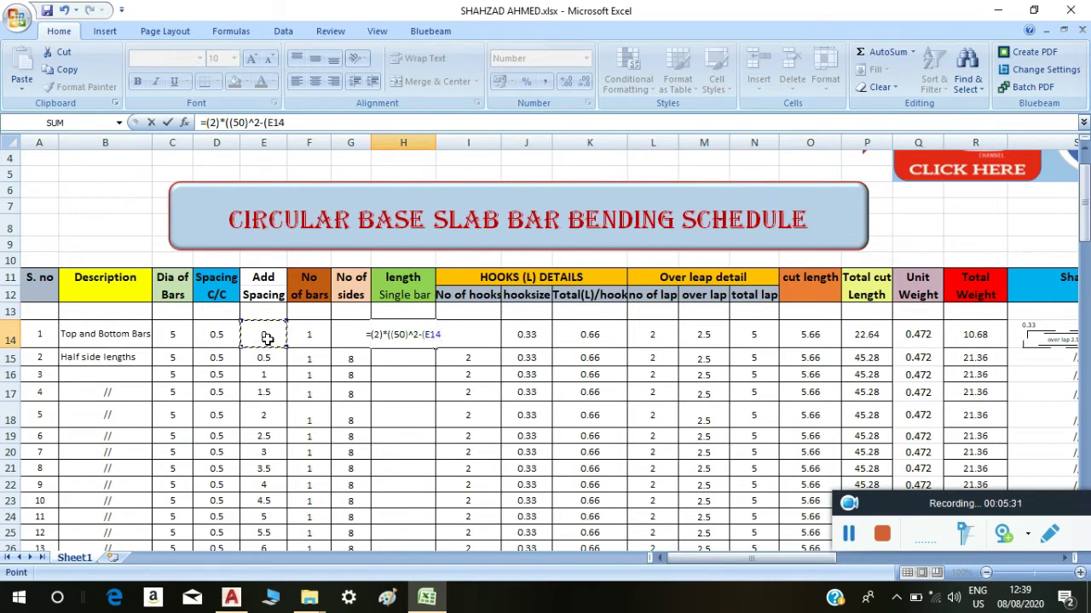
{"action": "type", "text": ")"}
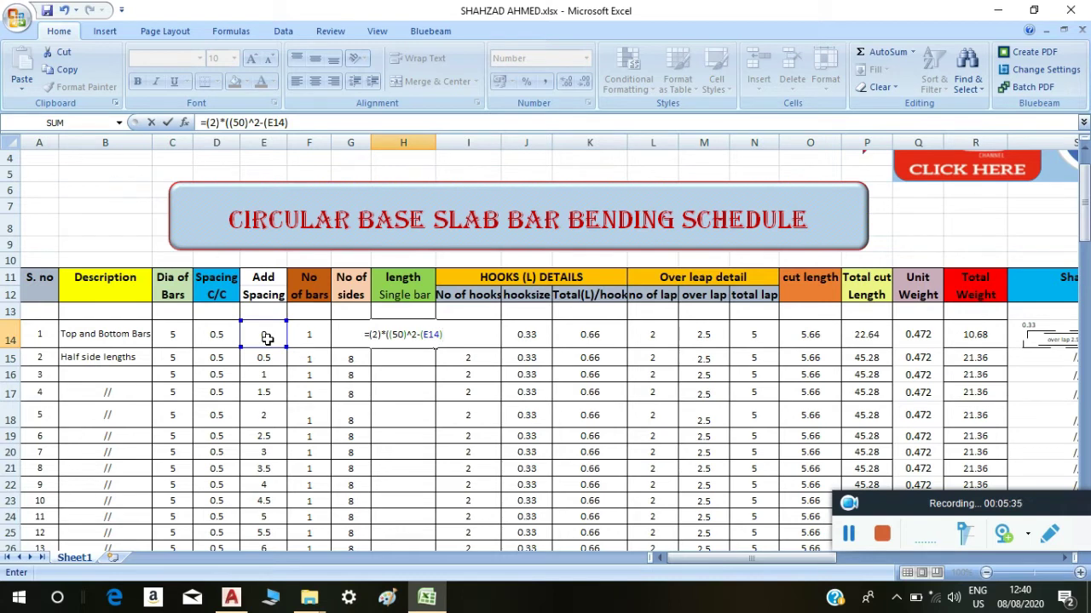
{"action": "type", "text": "^2"}
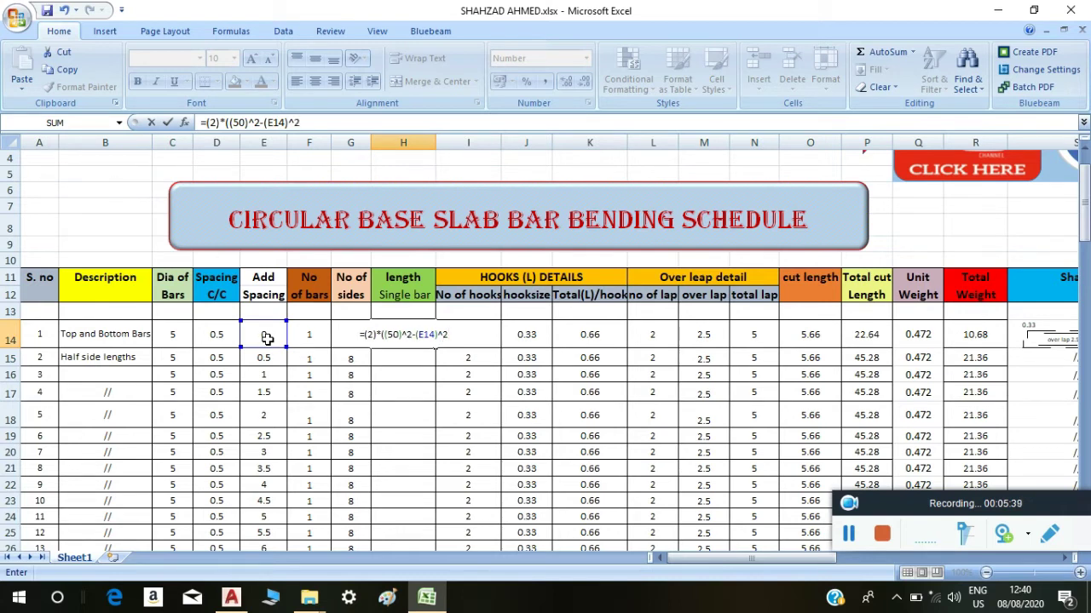
{"action": "type", "text": ")"}
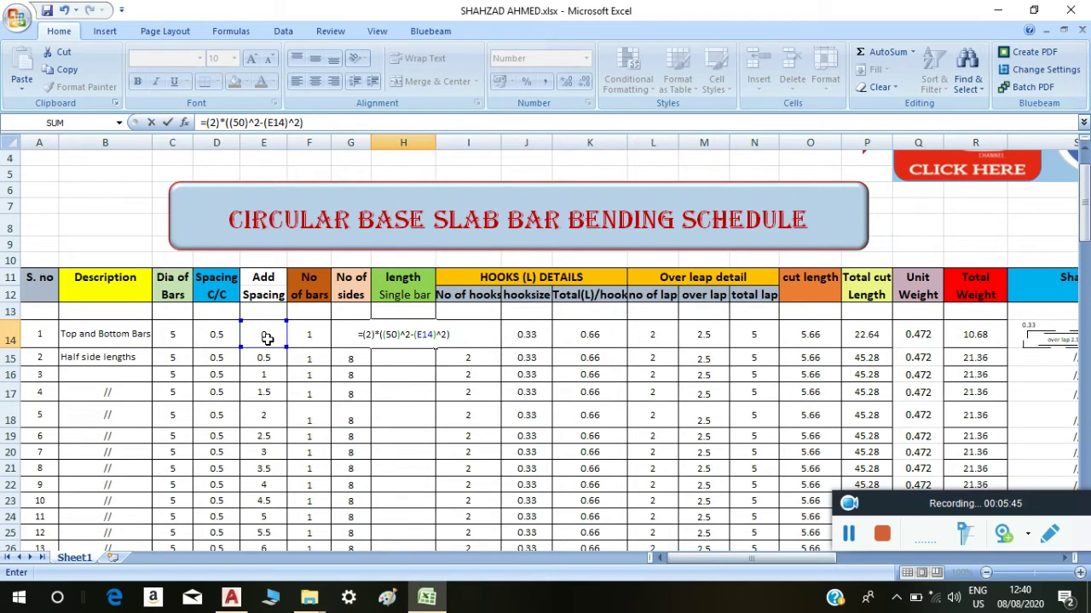
{"action": "type", "text": "^0.5"}
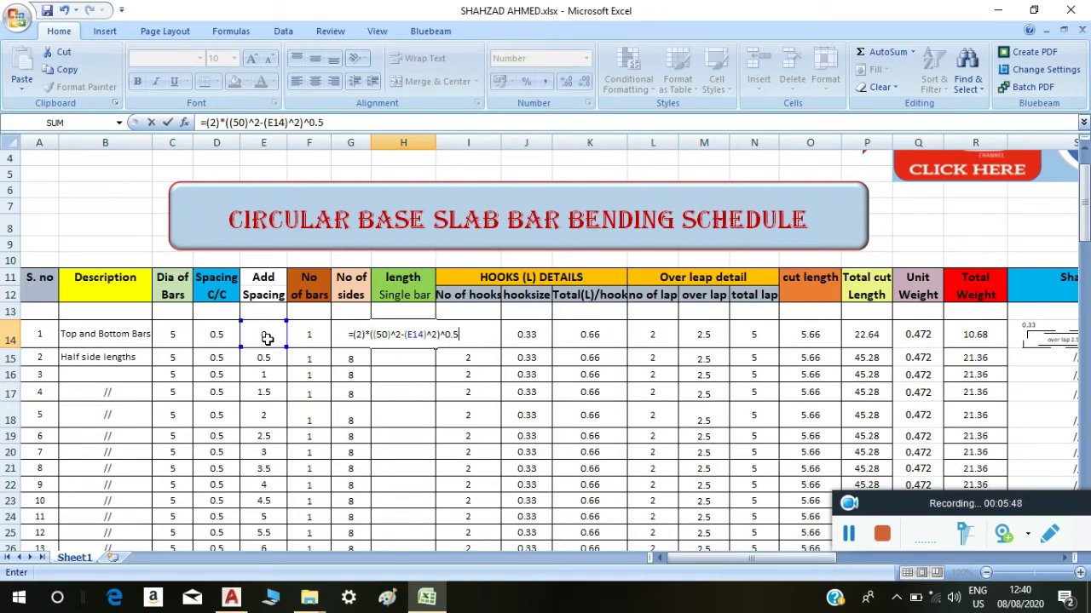
{"action": "key", "text": "Return"}
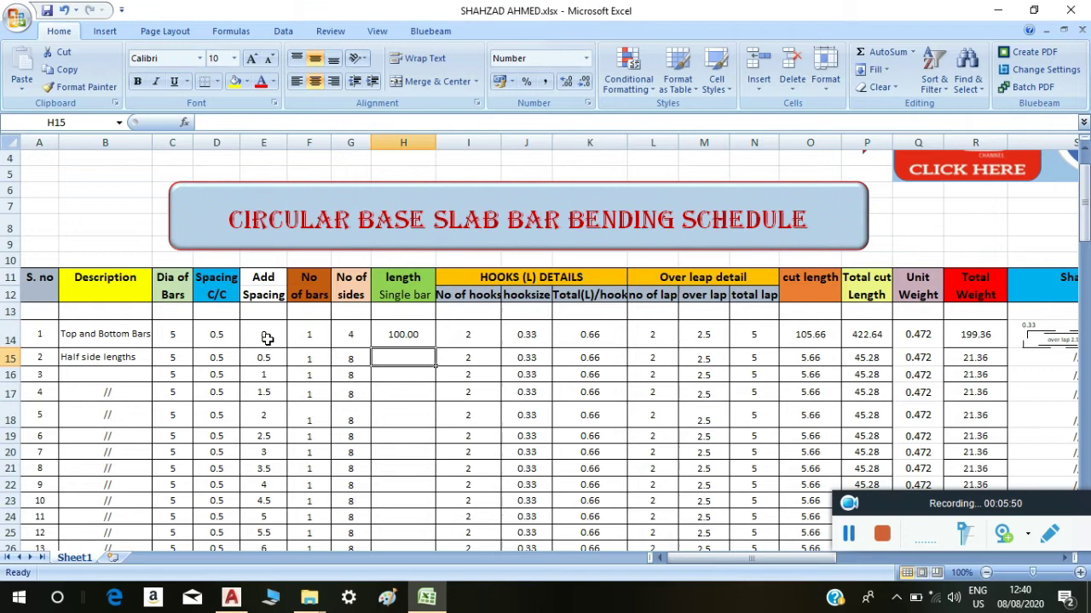
Step: Fill the length formula down column H, giving 100.00, 99.99, 99.98 onward
{"action": "left_click", "coordinate": [397, 334]}
{"action": "double_click", "coordinate": [435, 345]}
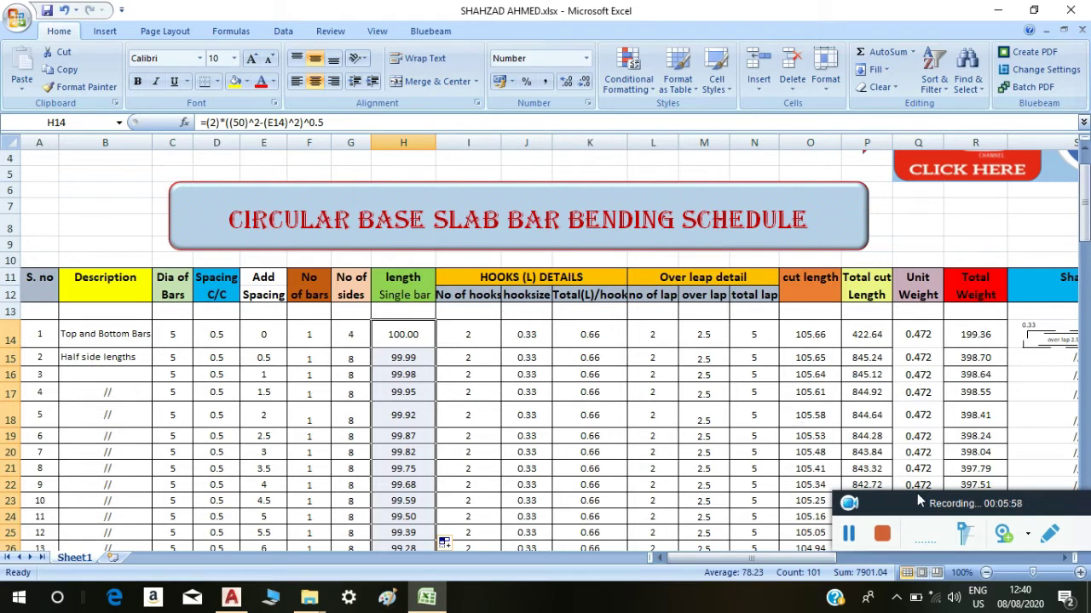
{"action": "left_click_drag", "start_coordinate": [920, 504], "coordinate": [931, 446]}
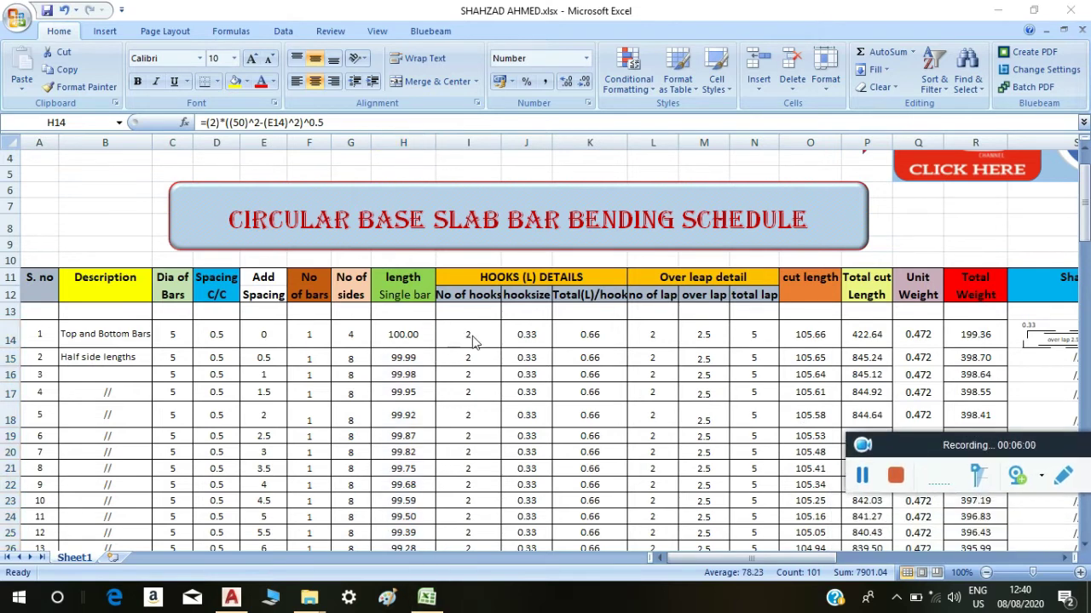
{"action": "left_click", "coordinate": [731, 559]}
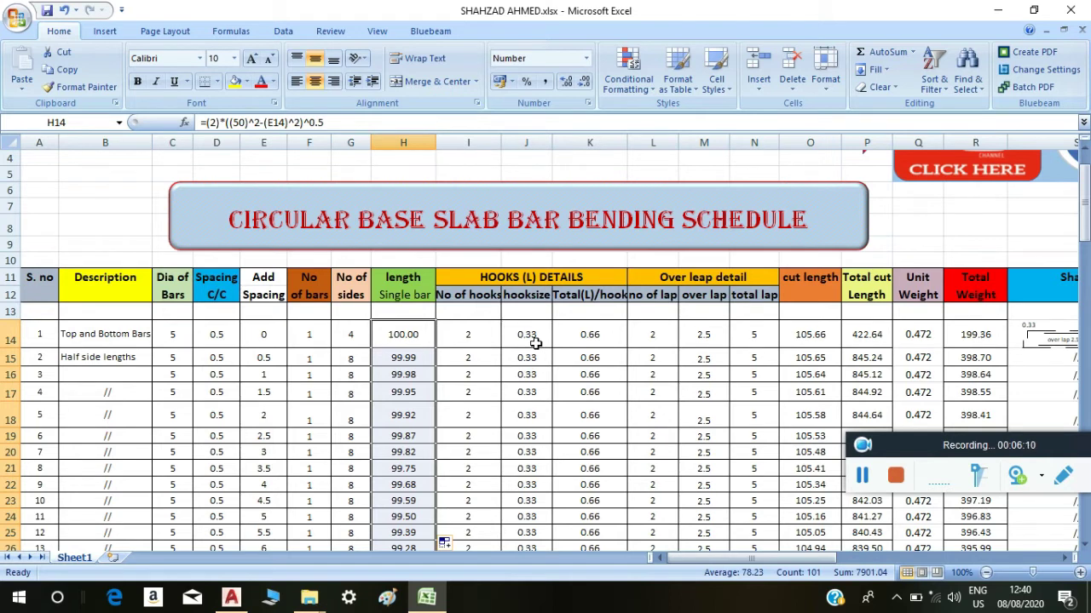
Step: Set the total hook length in K14 to =I14*J14
{"action": "left_click", "coordinate": [610, 336]}
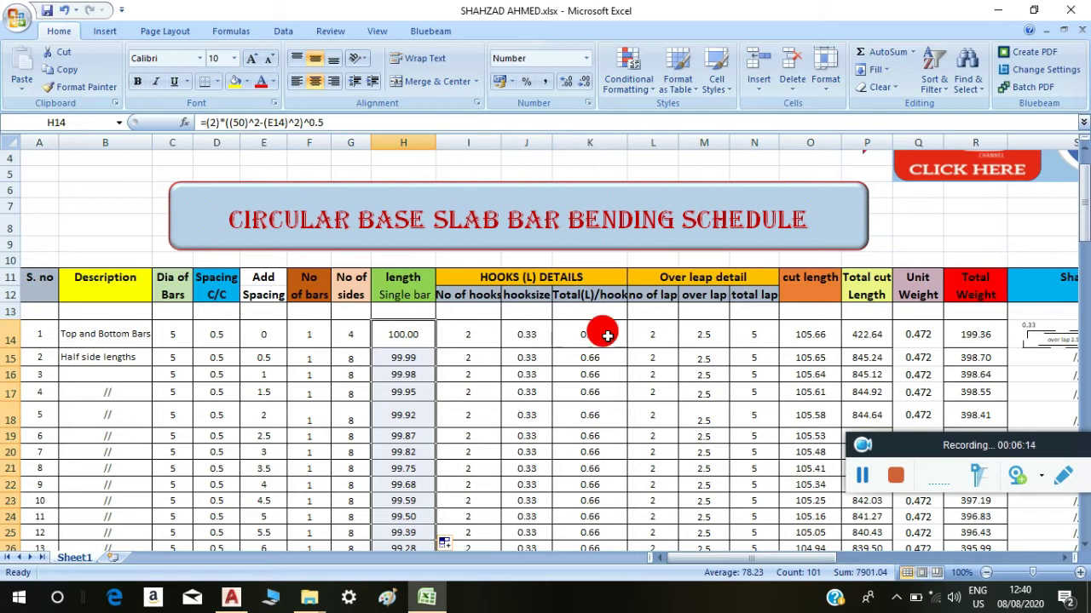
{"action": "type", "text": "=I14*J14"}
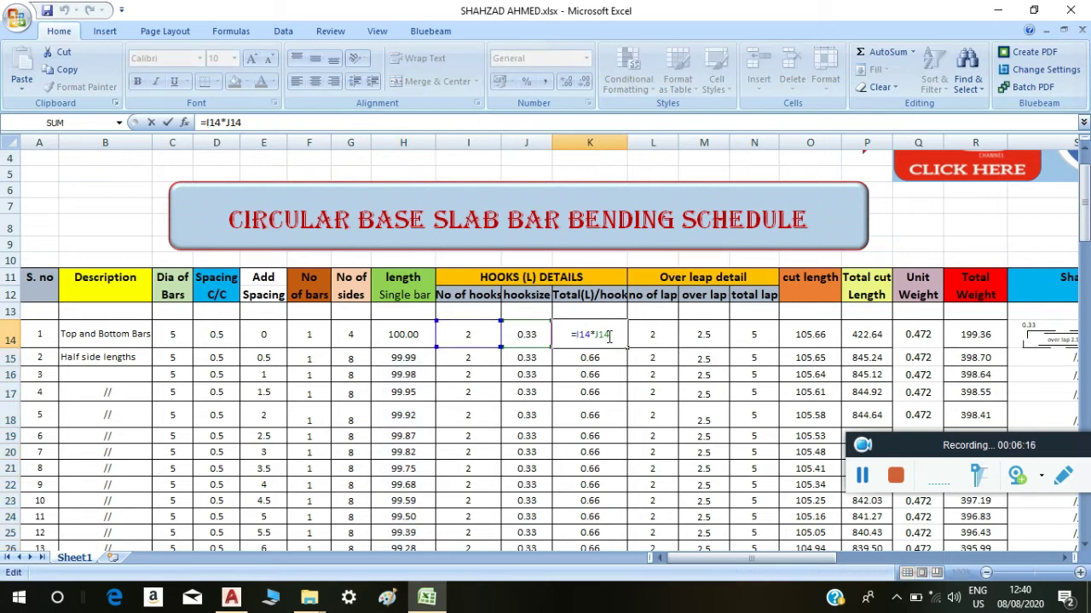
{"action": "key", "text": "Return"}
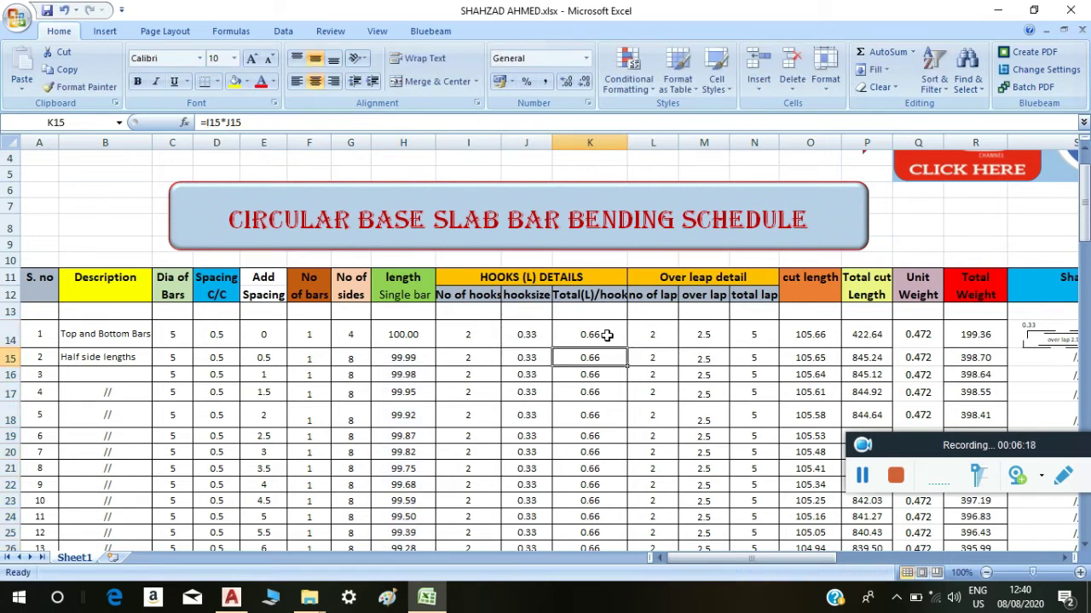
Step: Confirm total lap in N14 as =L14*M14, laps times overlap, giving 5
{"action": "left_click", "coordinate": [665, 340]}
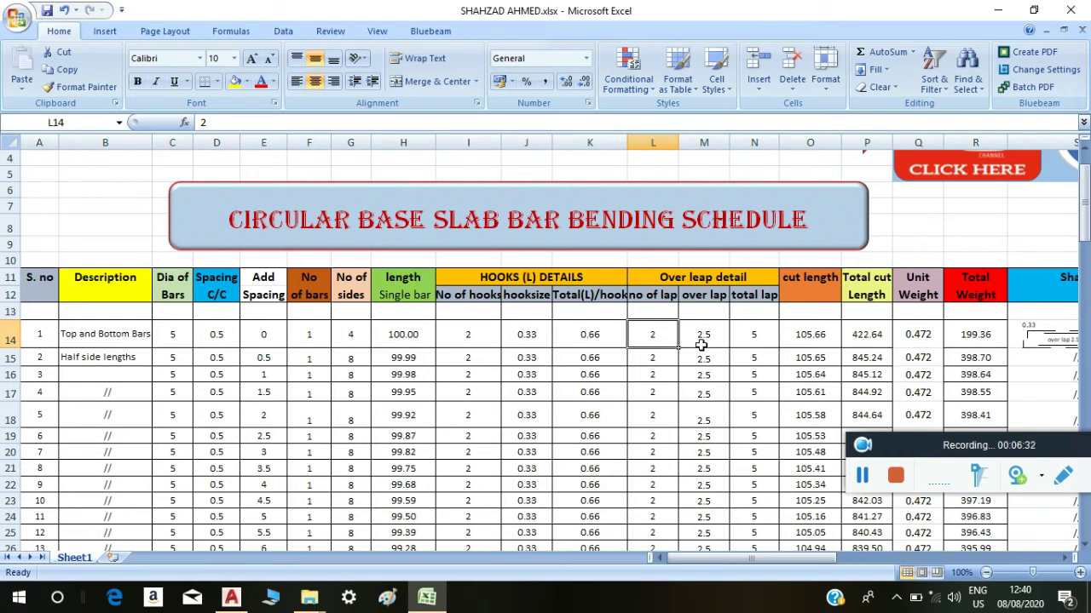
{"action": "left_click", "coordinate": [759, 334]}
{"action": "double_click", "coordinate": [766, 334]}
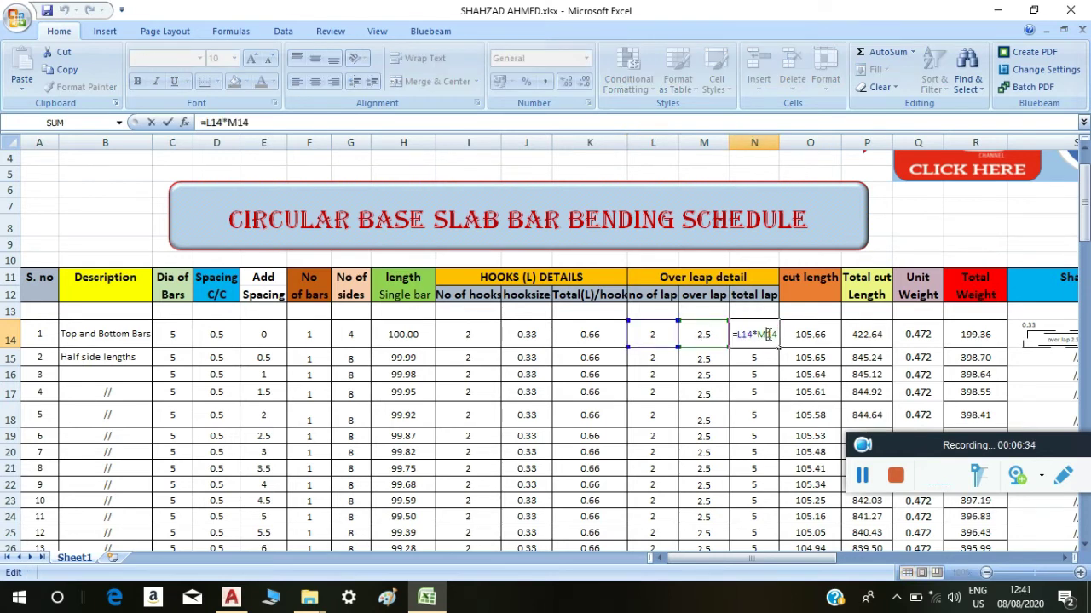
{"action": "key", "text": "Return"}
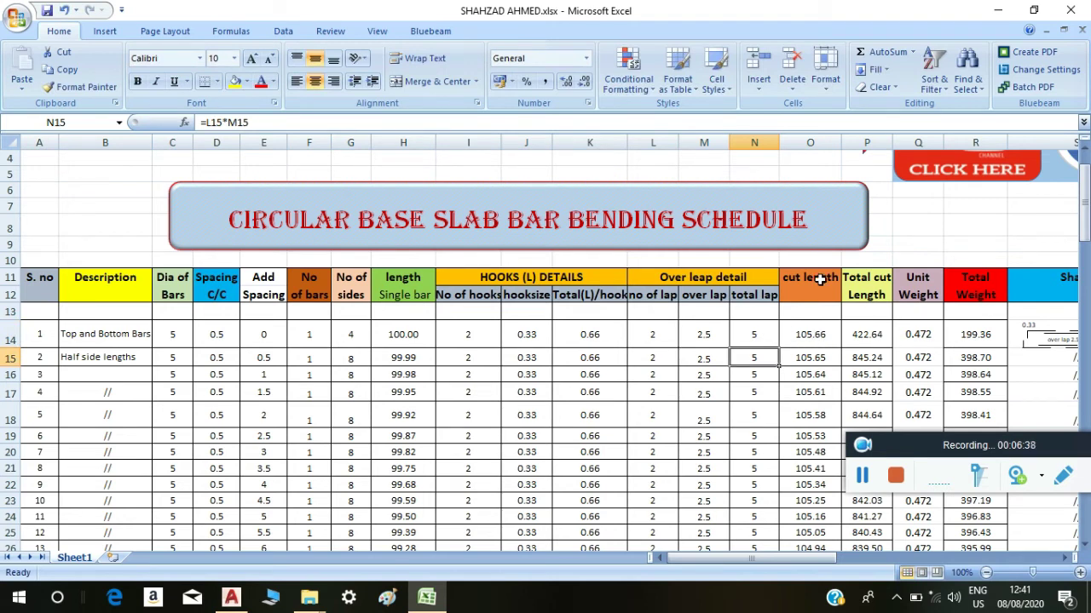
Step: Rebuild cut length in O14 as =N14+K14+H14, giving 105.66
{"action": "double_click", "coordinate": [815, 335]}
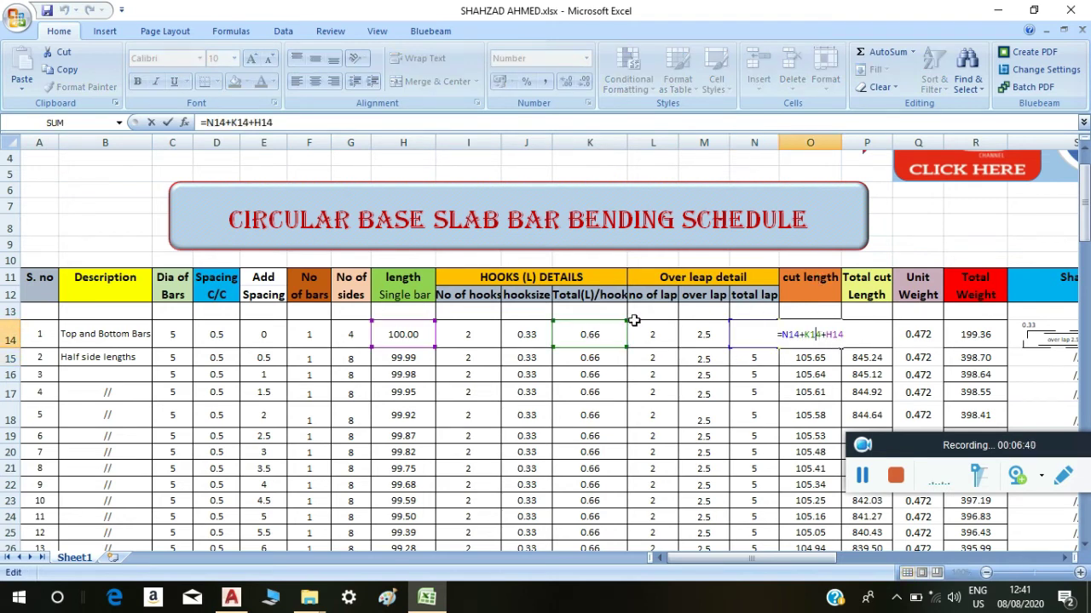
{"action": "key", "text": "Escape"}
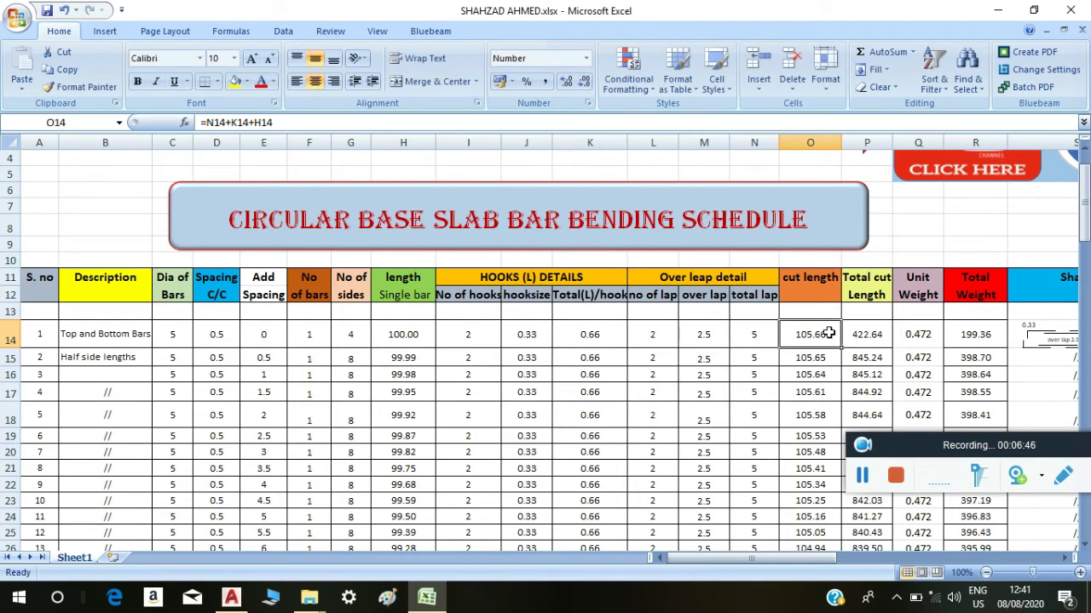
{"action": "key", "text": "Delete"}
{"action": "type", "text": "="}
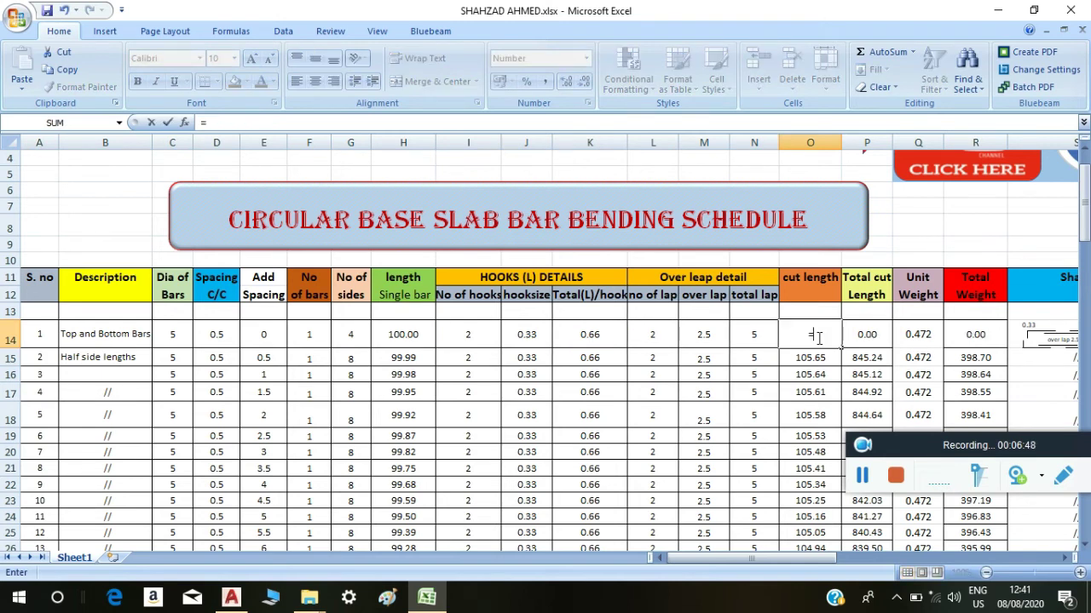
{"action": "left_click", "coordinate": [754, 339]}
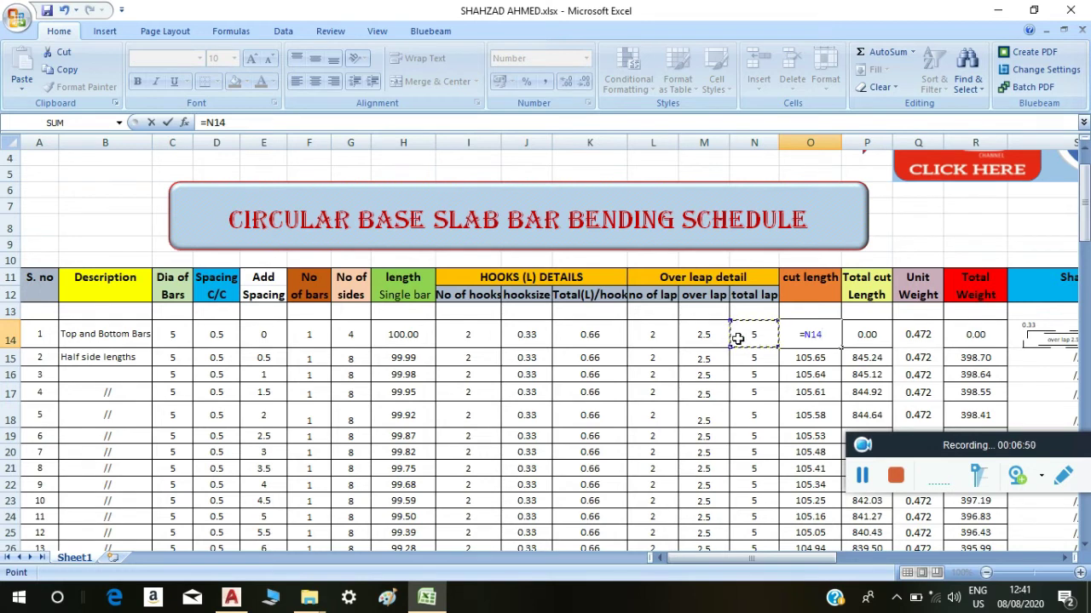
{"action": "type", "text": "+"}
{"action": "left_click", "coordinate": [599, 334]}
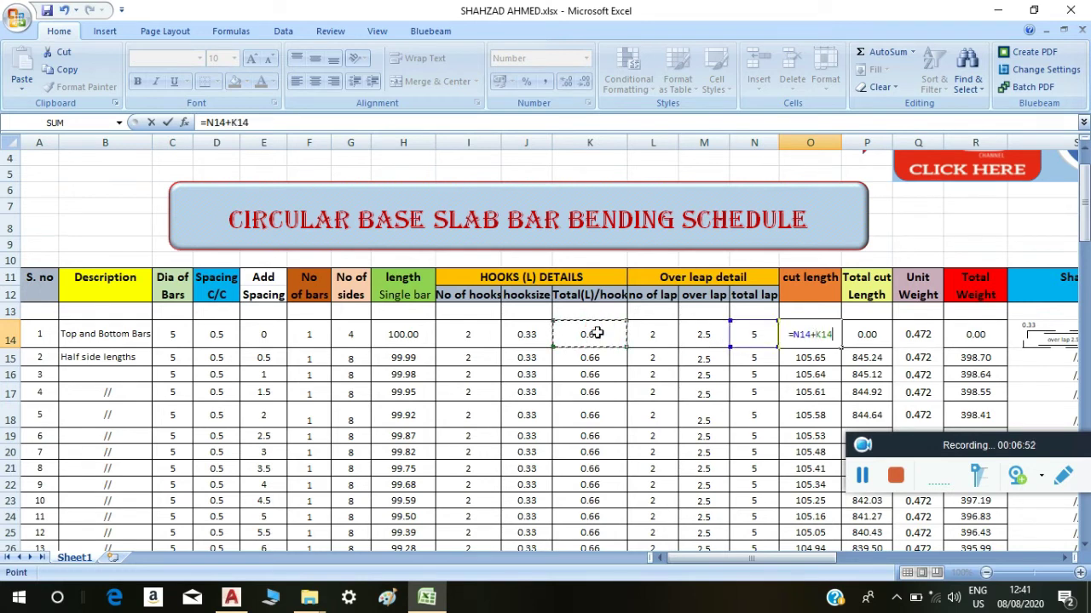
{"action": "type", "text": "+"}
{"action": "left_click", "coordinate": [418, 335]}
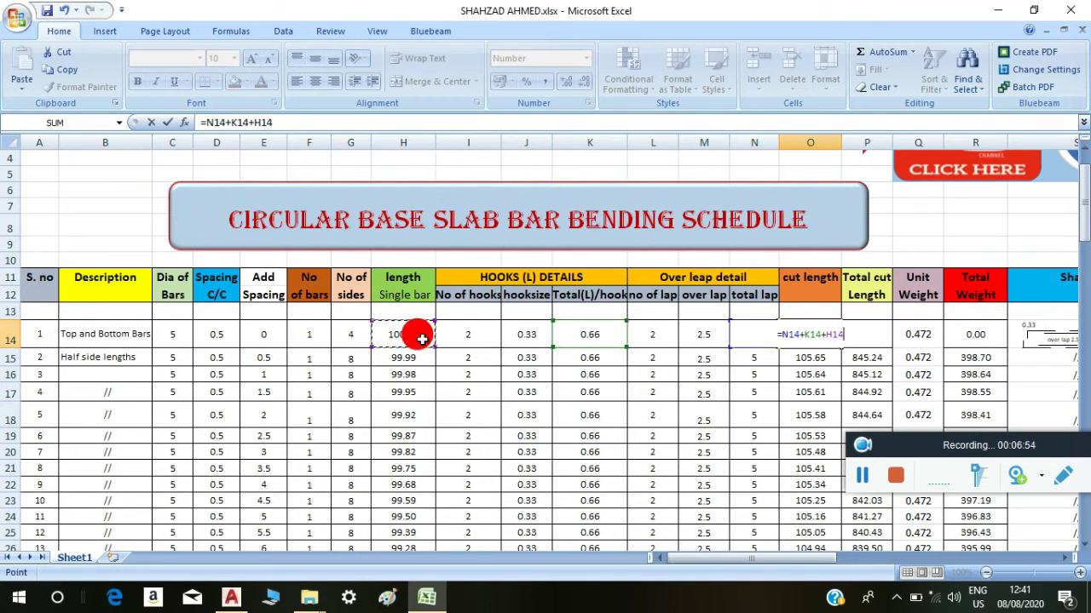
{"action": "key", "text": "Return"}
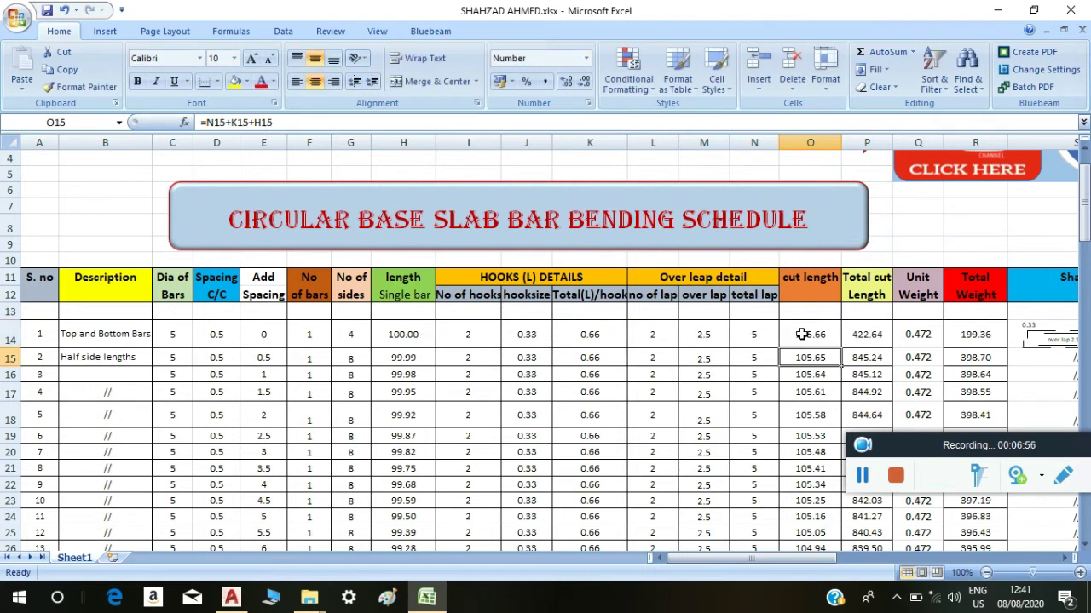
Step: Confirm total cut length =O14*G14 in P14 (422.64) and fill it down column P
{"action": "double_click", "coordinate": [883, 334]}
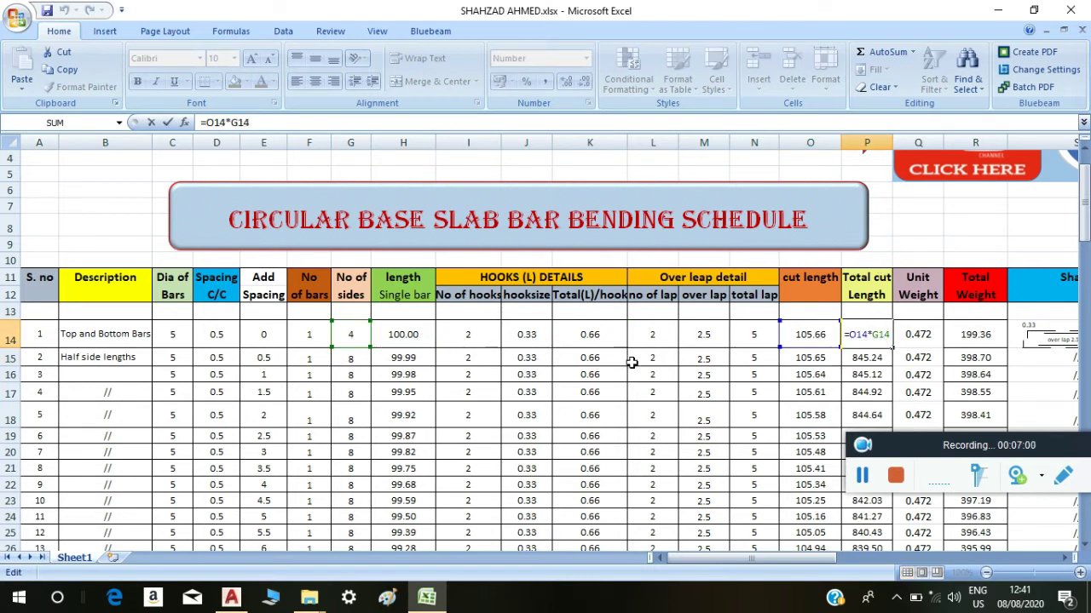
{"action": "key", "text": "Return"}
{"action": "left_click", "coordinate": [876, 332]}
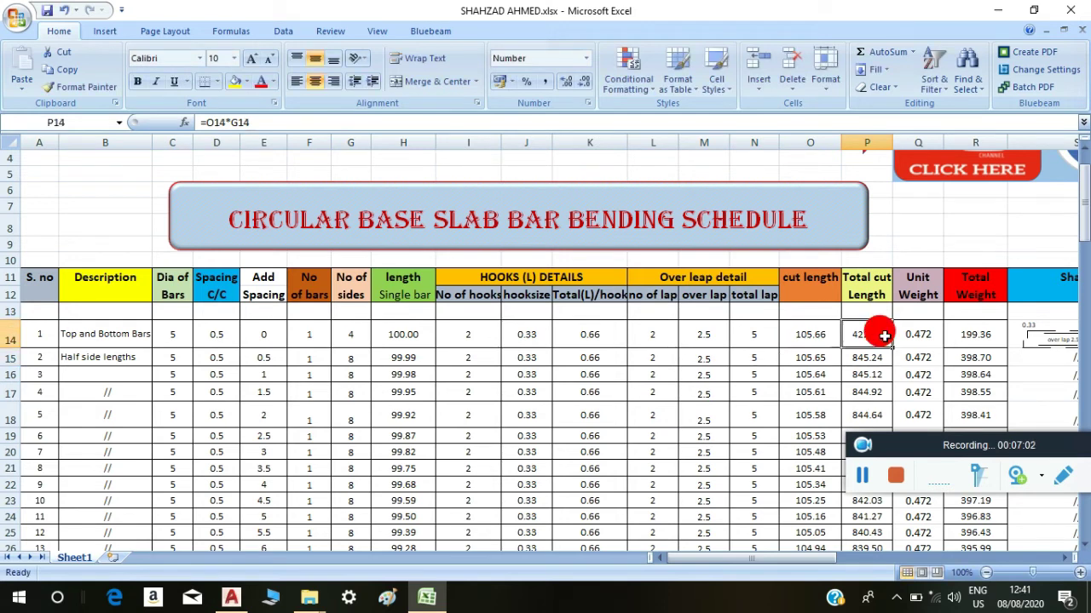
{"action": "double_click", "coordinate": [892, 344]}
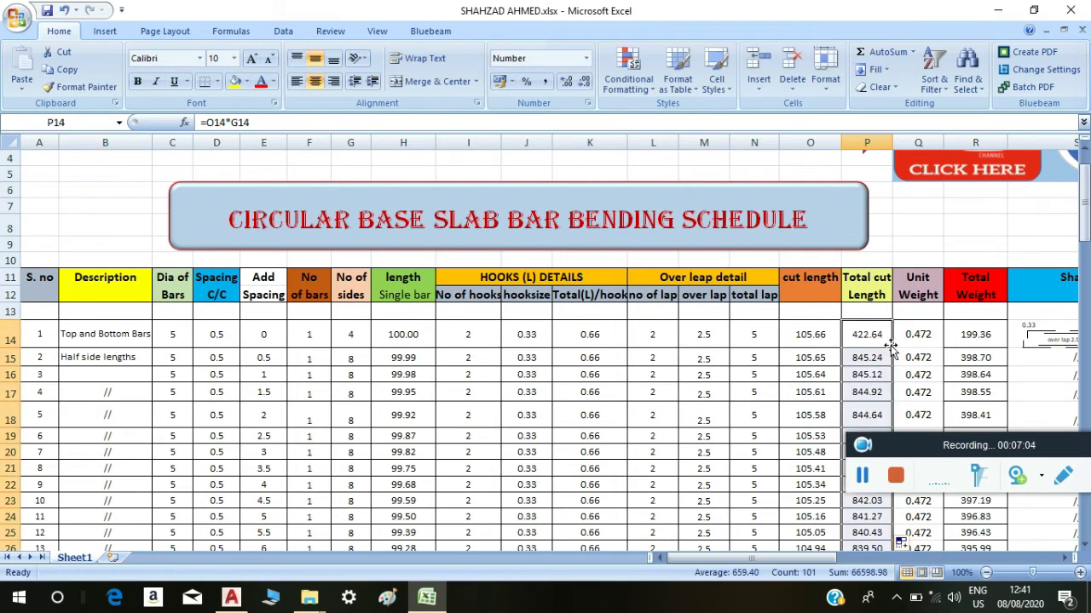
{"action": "left_click", "coordinate": [931, 334]}
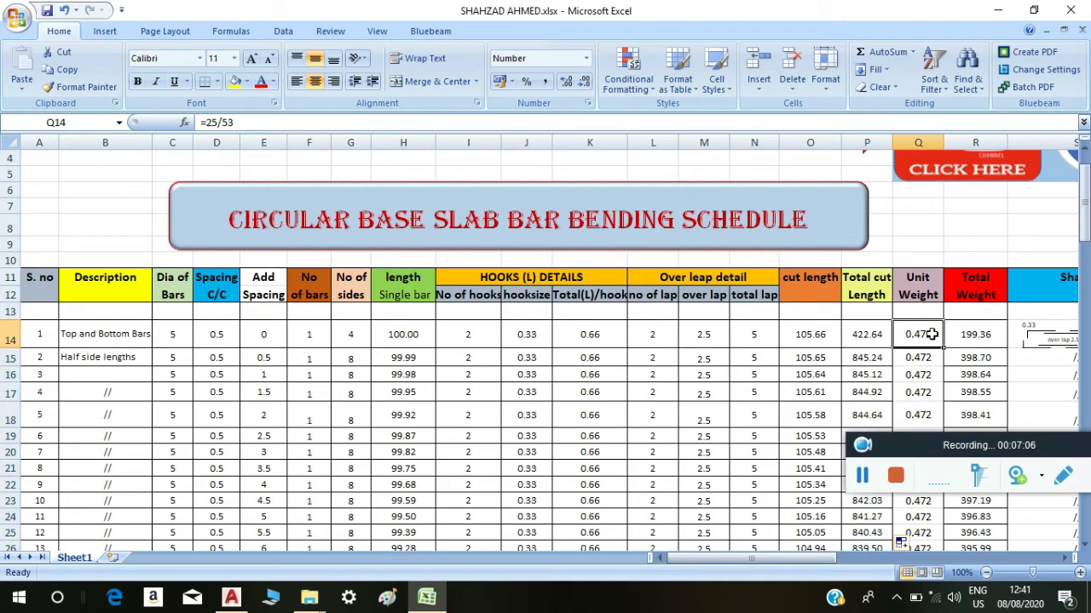
{"action": "left_click_drag", "start_coordinate": [750, 562], "coordinate": [947, 556]}
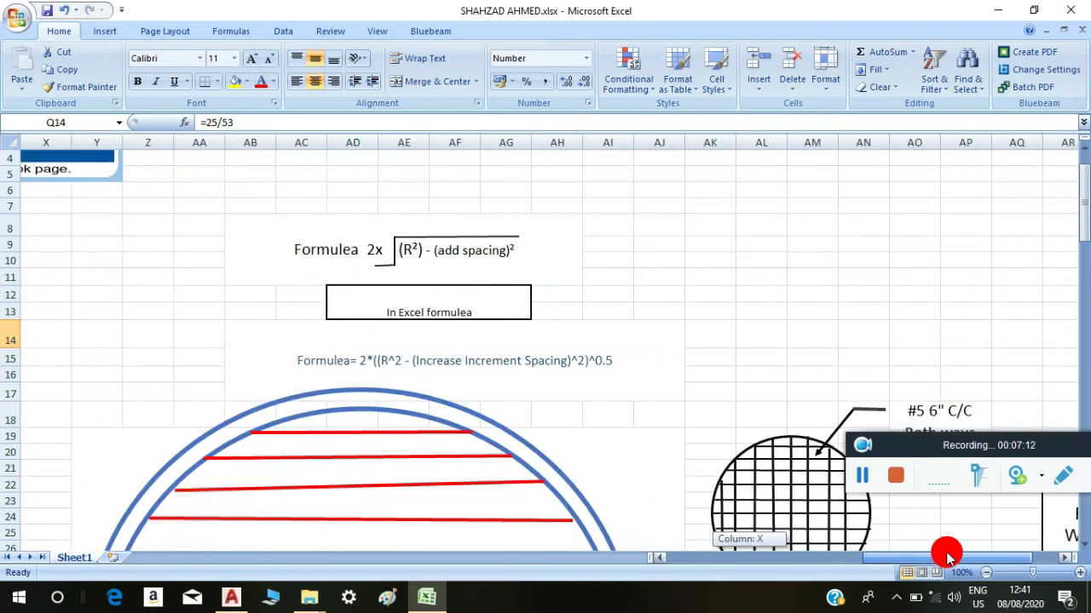
{"action": "scroll", "coordinate": [722, 375], "scroll_direction": "down", "scroll_amount": 2}
{"action": "scroll", "coordinate": [722, 374], "scroll_direction": "down", "scroll_amount": 3}
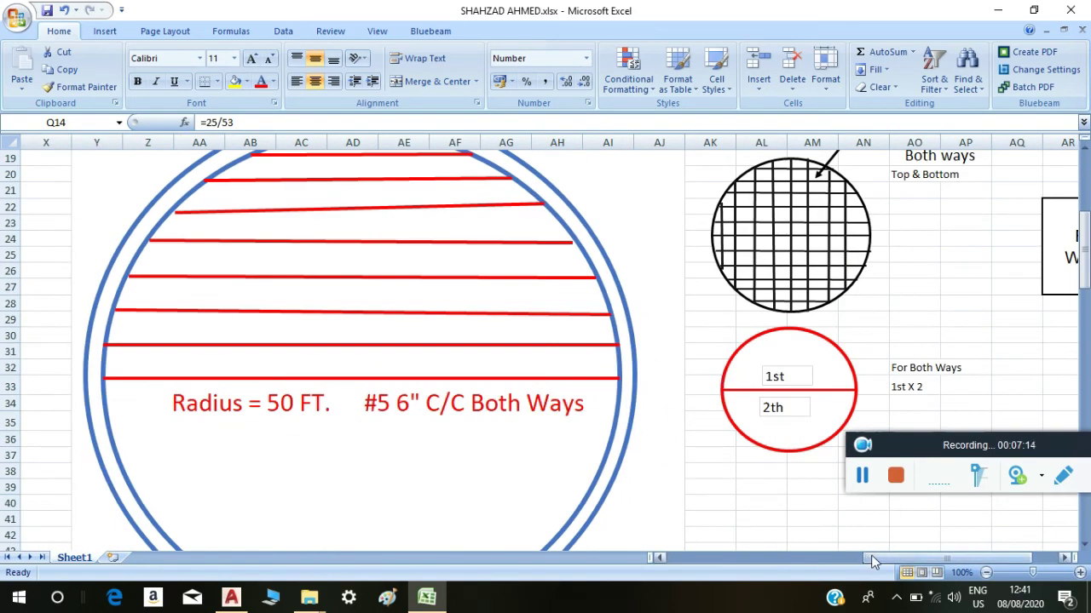
{"action": "left_click_drag", "start_coordinate": [872, 561], "coordinate": [929, 562]}
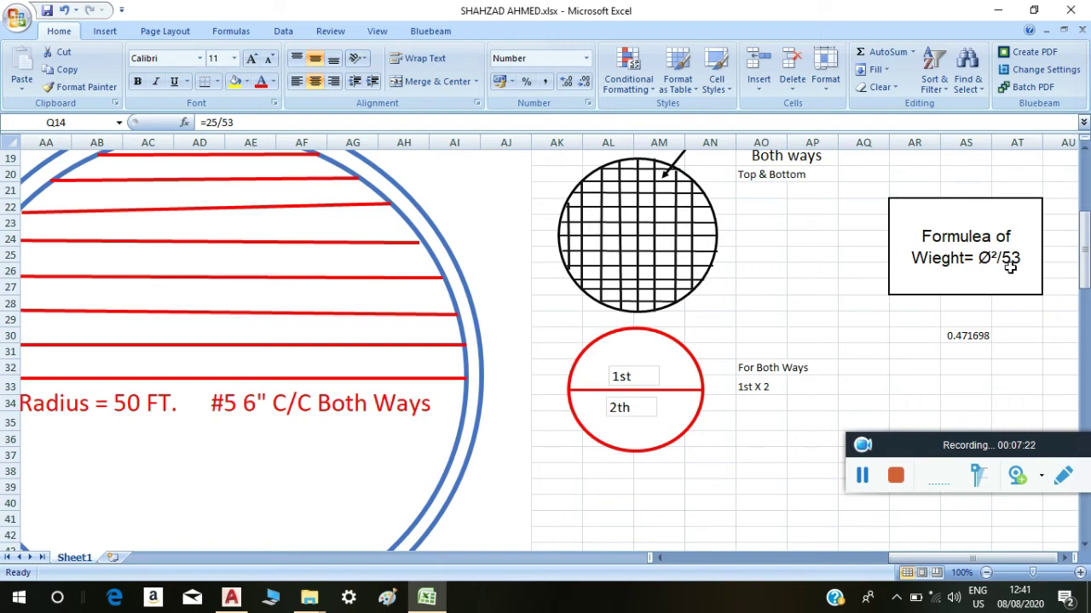
{"action": "double_click", "coordinate": [965, 335]}
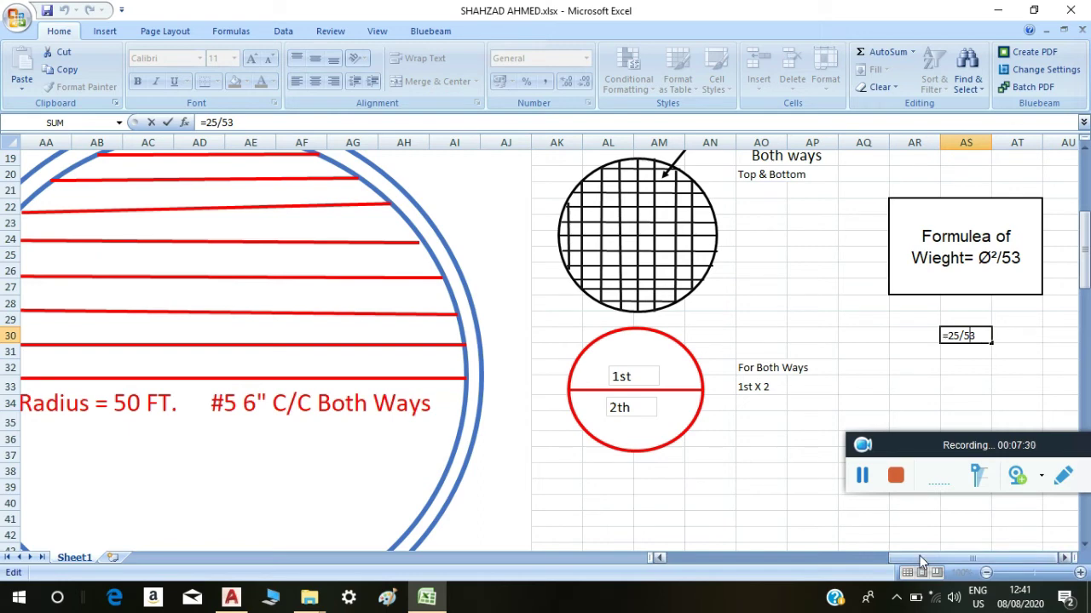
{"action": "left_click_drag", "start_coordinate": [920, 556], "coordinate": [881, 560]}
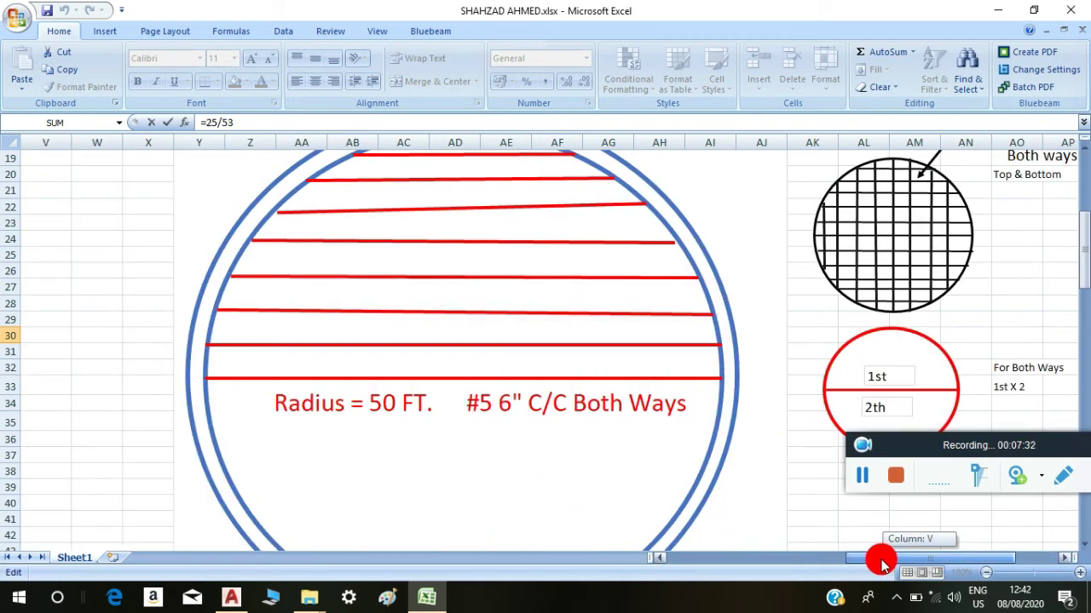
{"action": "scroll", "coordinate": [916, 345], "scroll_direction": "up", "scroll_amount": 2}
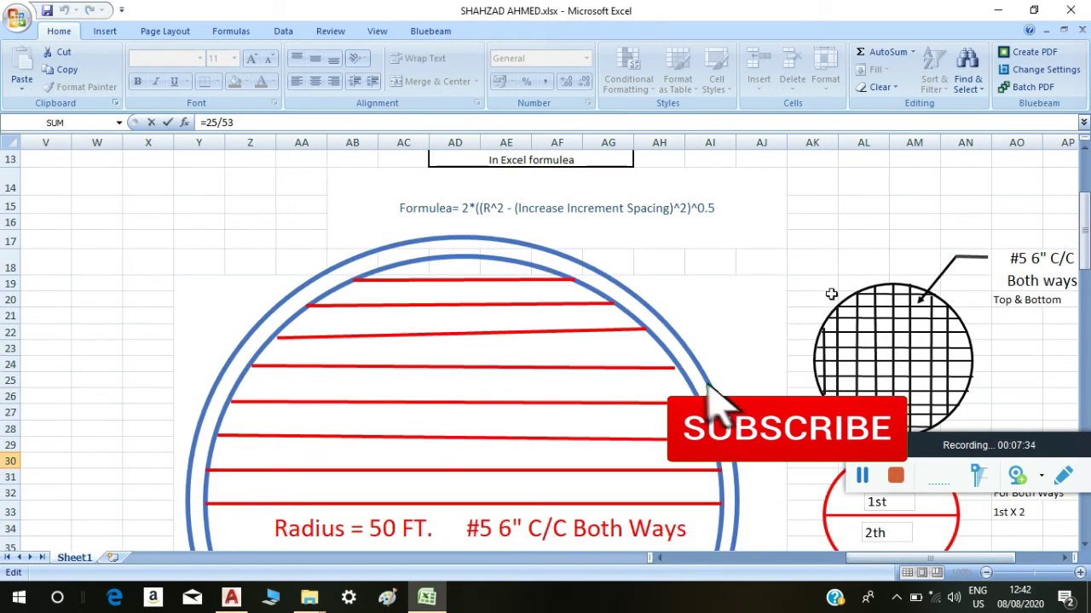
{"action": "scroll", "coordinate": [708, 306], "scroll_direction": "up", "scroll_amount": 3}
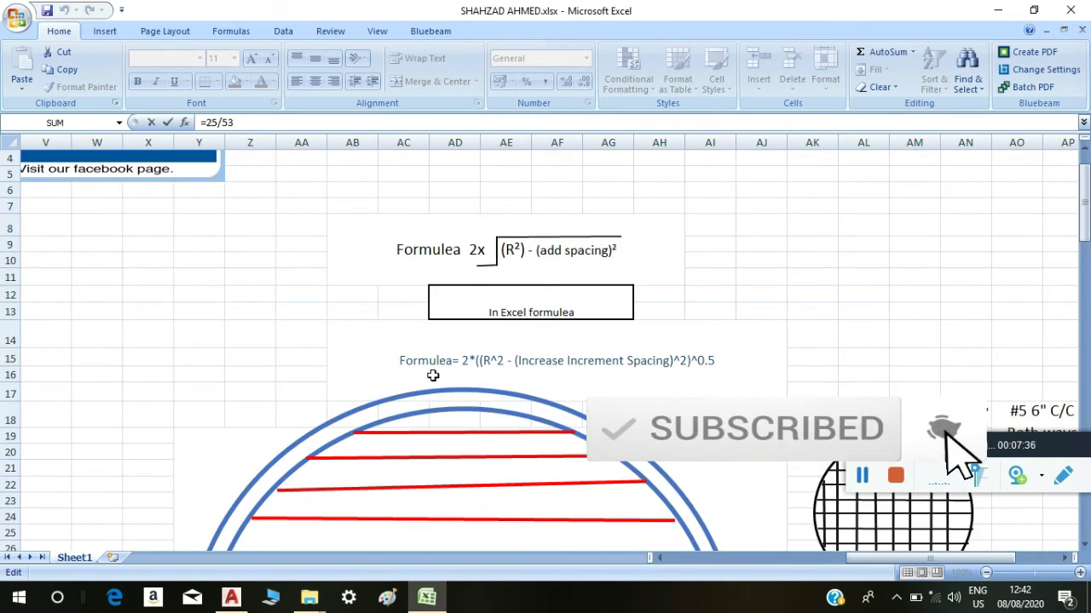
{"action": "scroll", "coordinate": [669, 390], "scroll_direction": "down", "scroll_amount": 5}
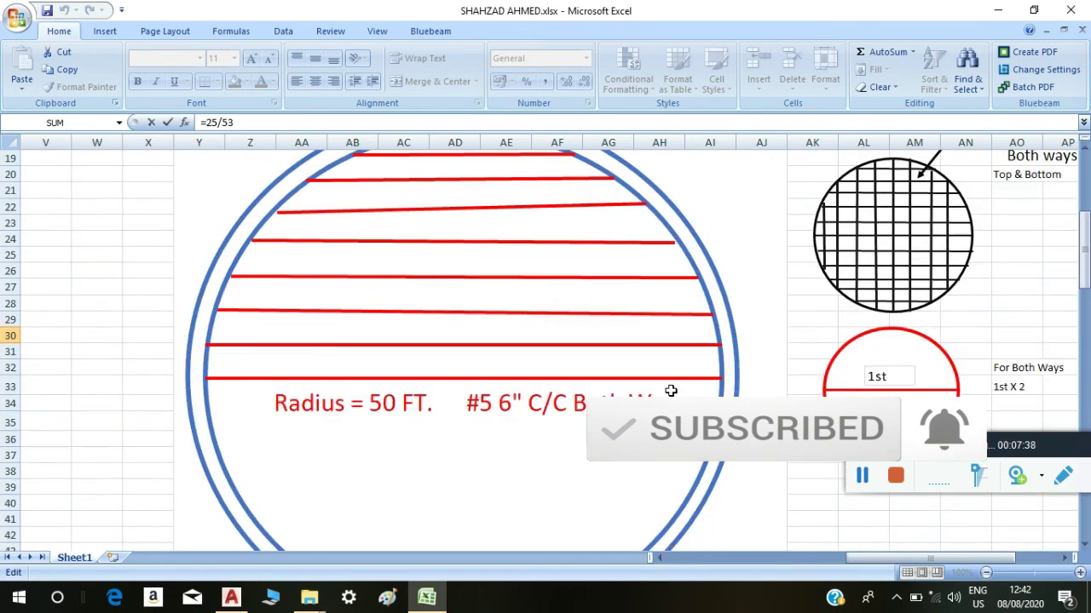
{"action": "left_click_drag", "start_coordinate": [848, 559], "coordinate": [682, 564]}
{"action": "scroll", "coordinate": [543, 437], "scroll_direction": "up", "scroll_amount": 5}
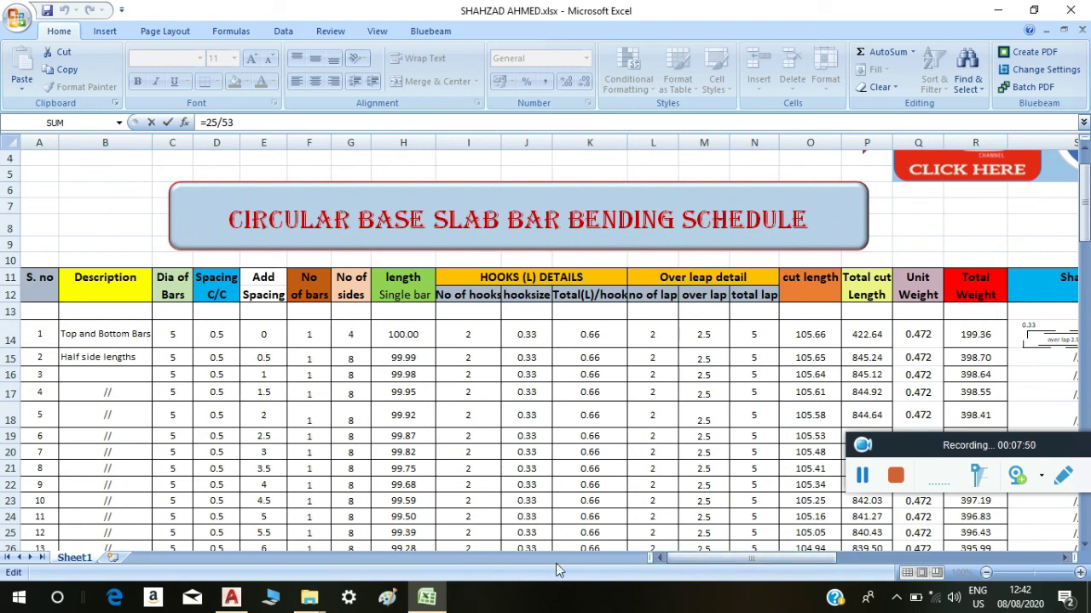
Step: Scroll right to bring columns H to S into view, including the Shape sketches
{"action": "left_click_drag", "start_coordinate": [754, 560], "coordinate": [814, 559]}
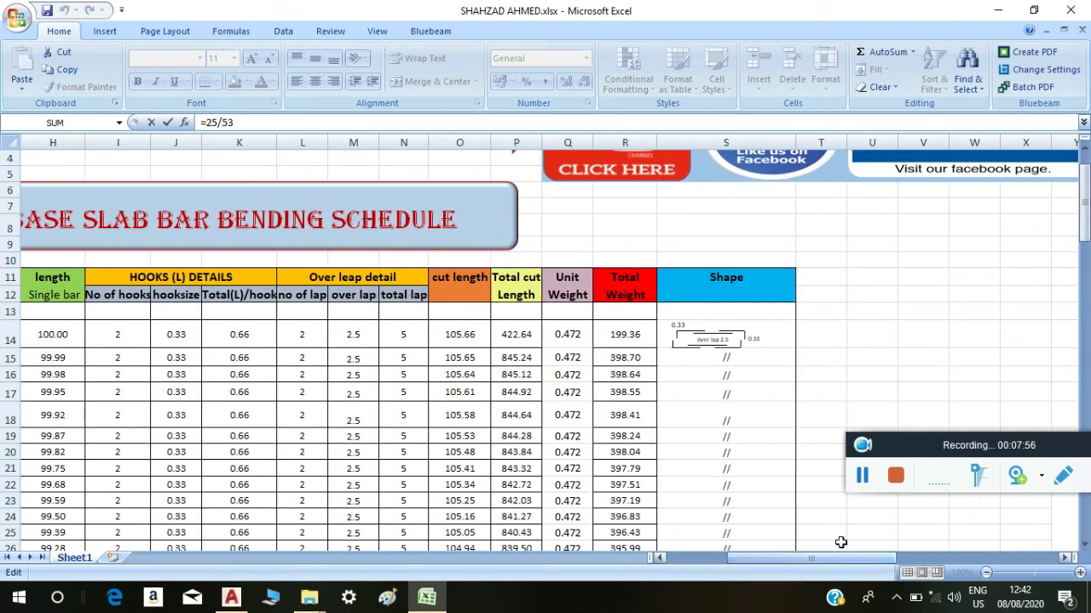
{"action": "left_click_drag", "start_coordinate": [958, 445], "coordinate": [853, 210]}
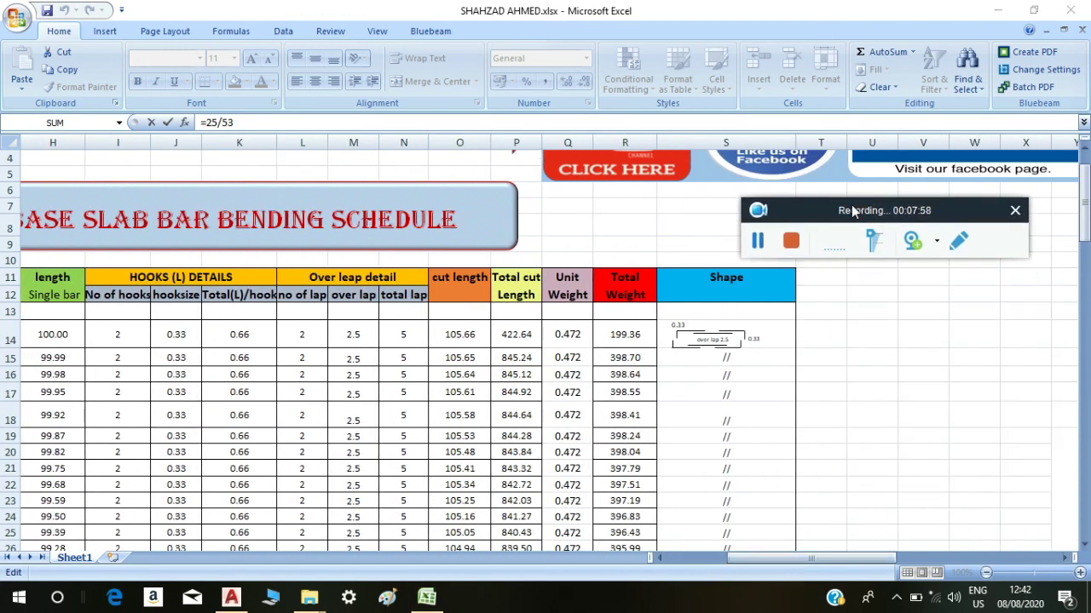